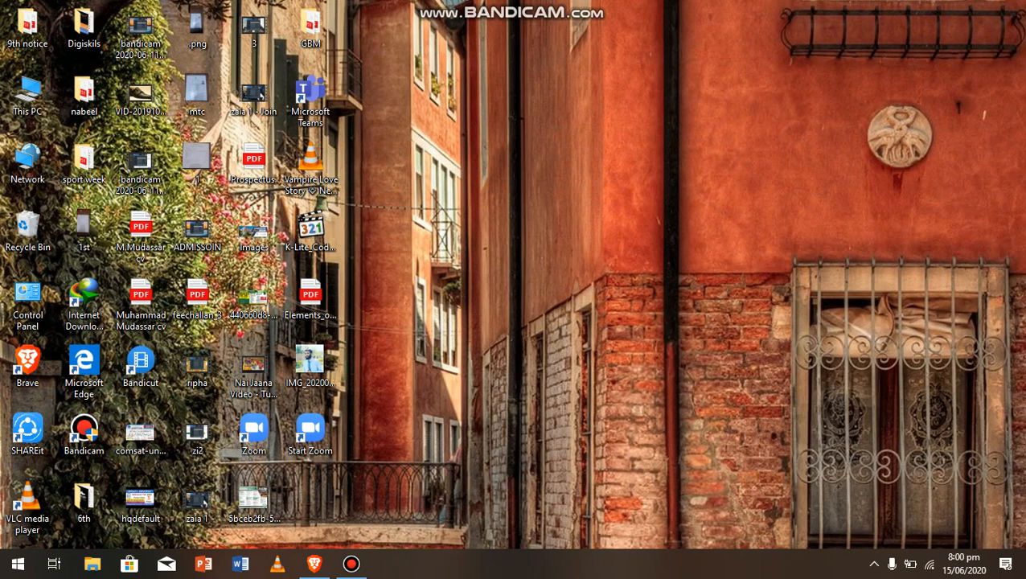
# In Brave, search Google for 'islamic international university' using the autocomplete suggestion
pyautogui.click(314, 563)
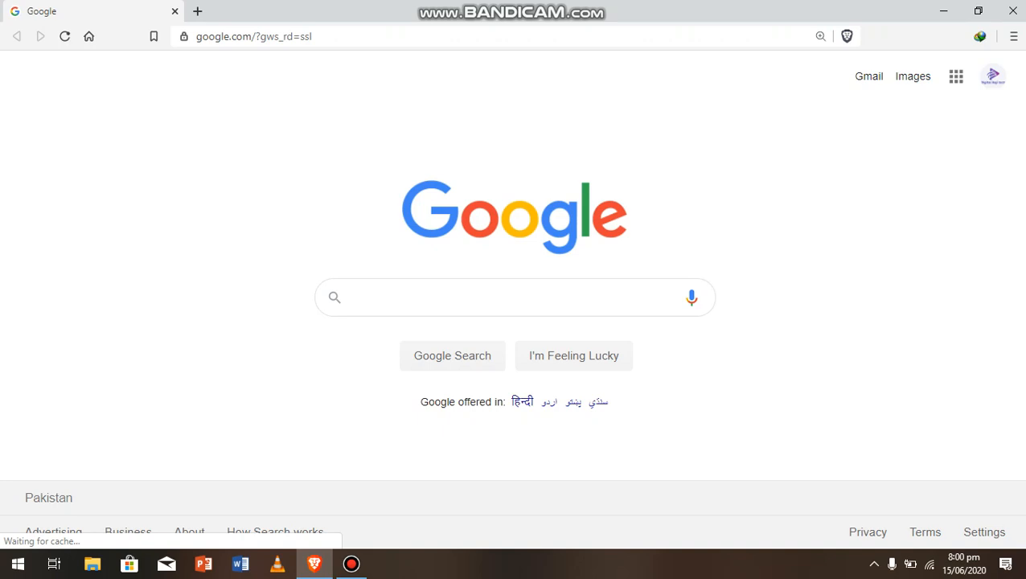
pyautogui.click(506, 297)
pyautogui.write('is')
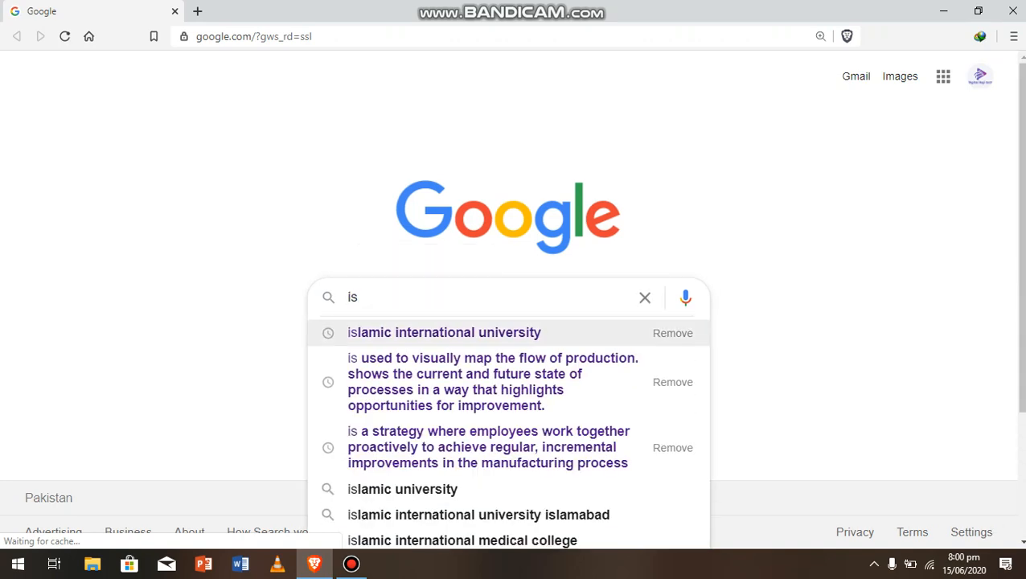
pyautogui.click(444, 332)
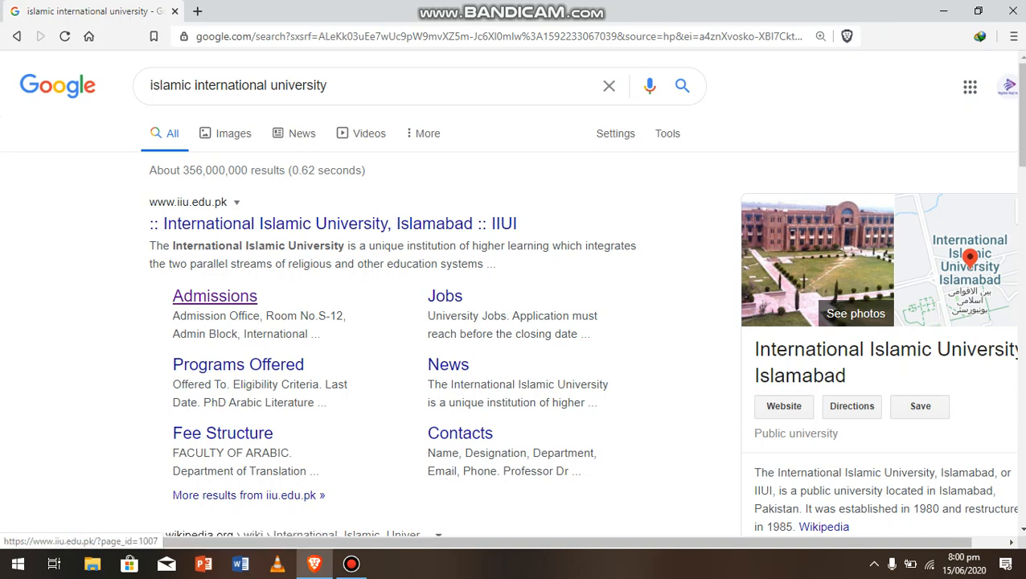
# Go to the IIU Admissions page and follow the online admission portal link
pyautogui.click(215, 295)
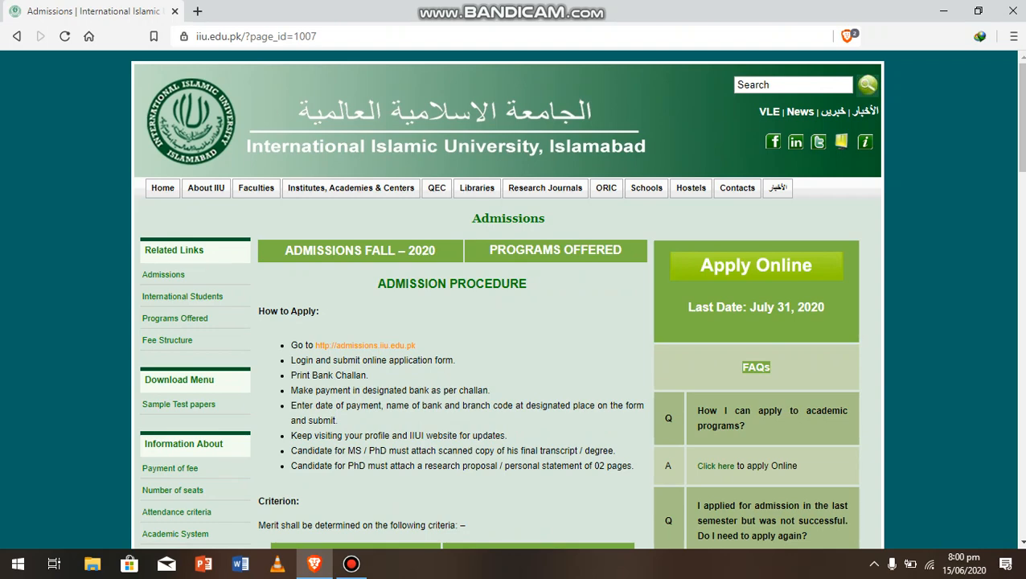
pyautogui.click(365, 345)
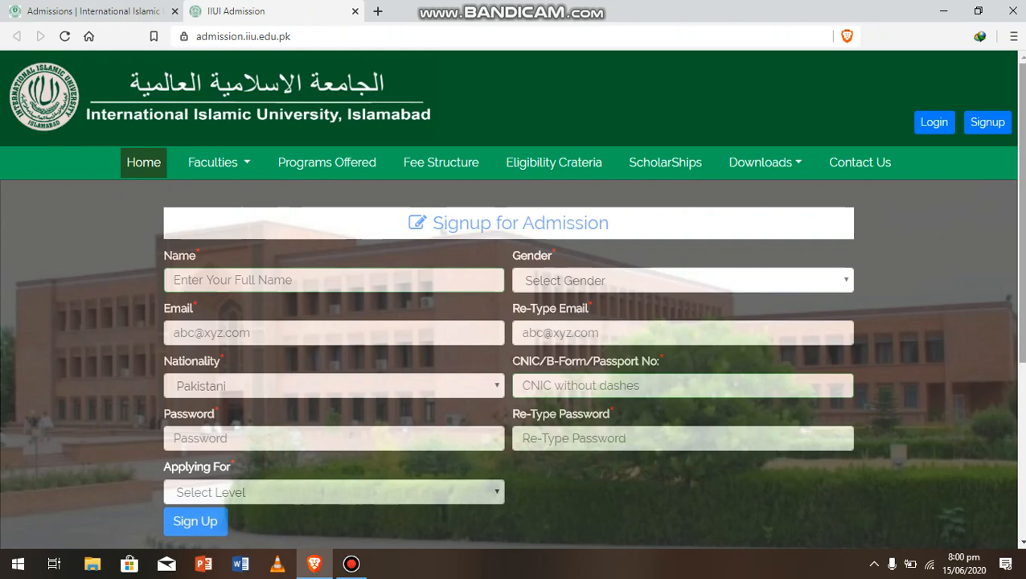
# Fill the applicant's name and e-mail from the browser's saved suggestions
pyautogui.moveTo(1021, 210); pyautogui.dragTo(1021, 215)
pyautogui.click(334, 272)
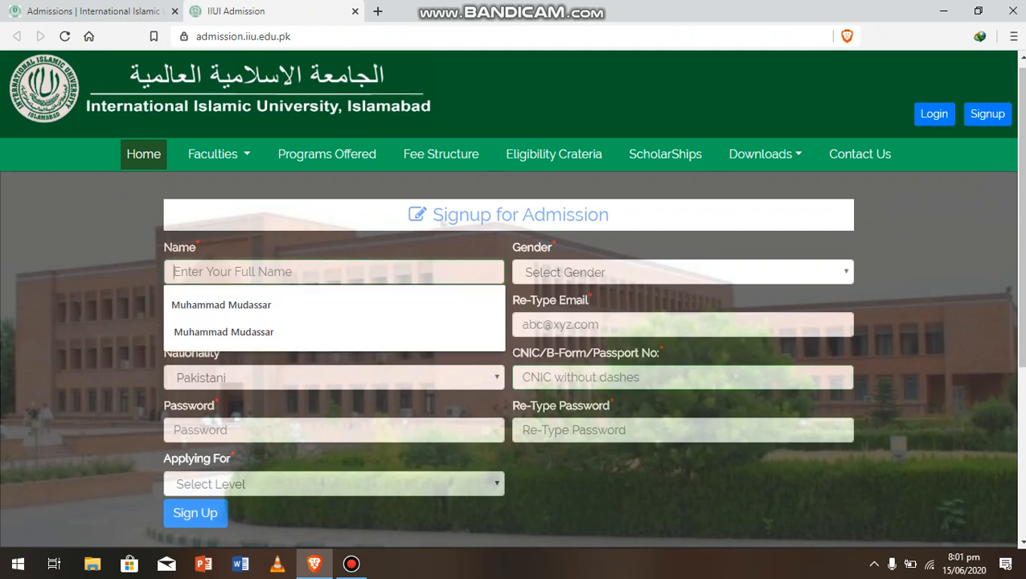
pyautogui.press('Down')
pyautogui.press('Return')
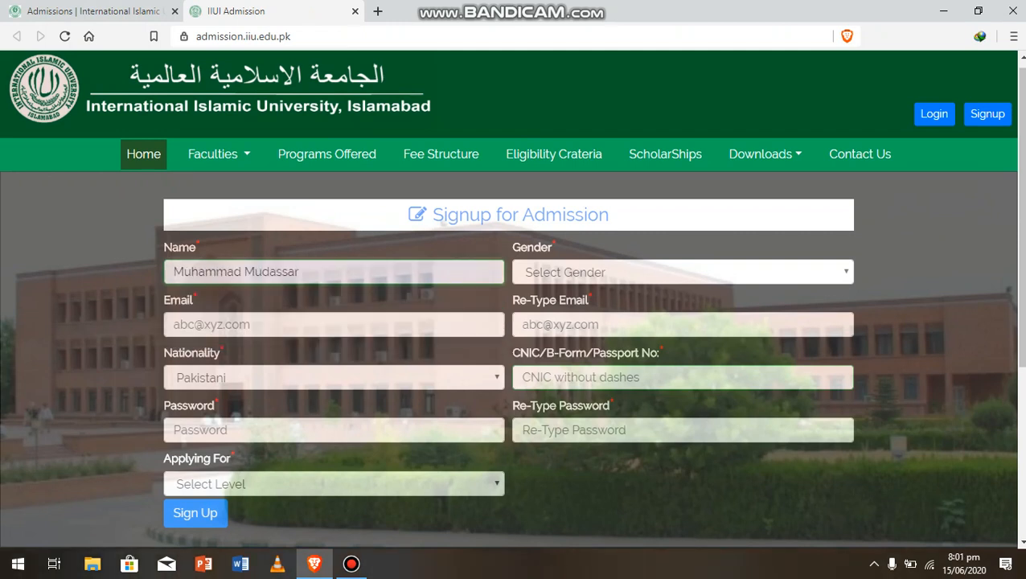
pyautogui.press('Tab')
pyautogui.press('Down')
pyautogui.press('Down')
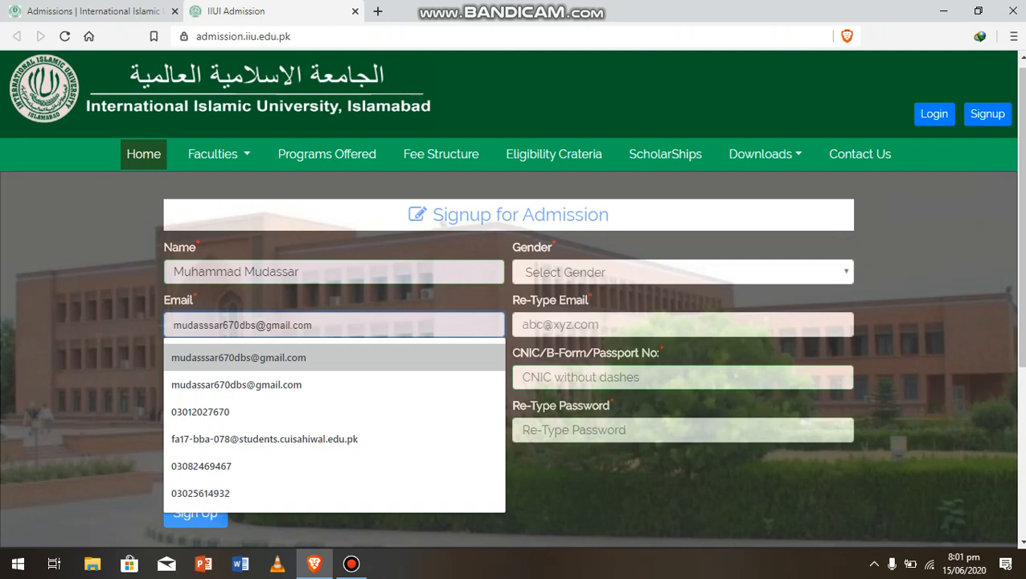
pyautogui.press('Return')
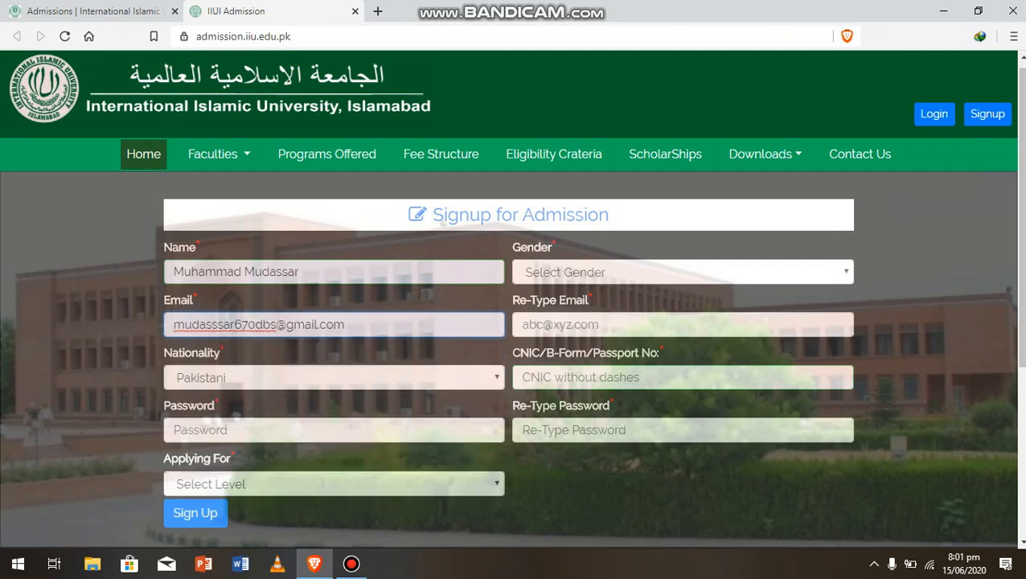
# Keep Pakistani nationality, enter the account password, and set gender to Male
pyautogui.click(334, 377)
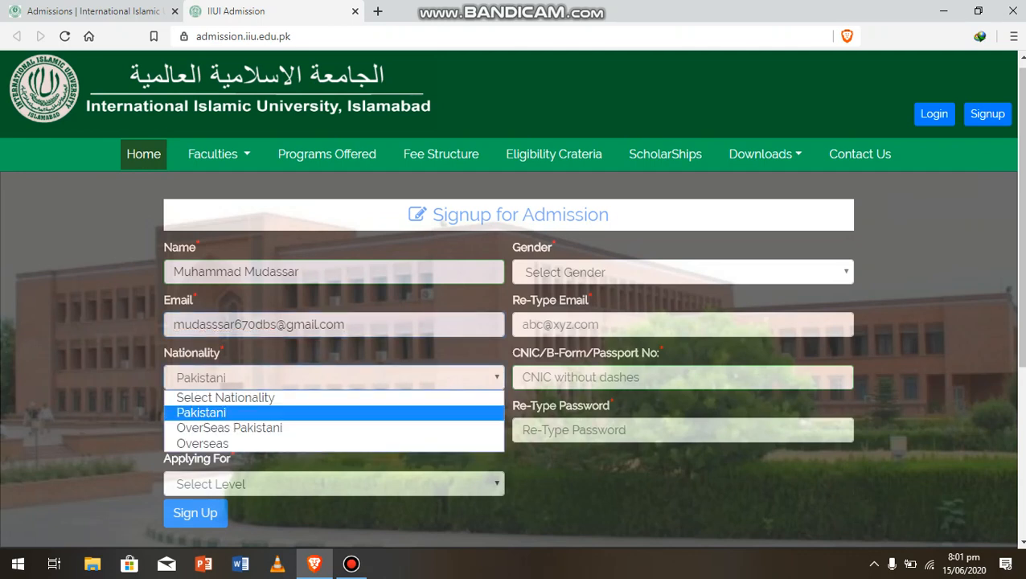
pyautogui.press('Return')
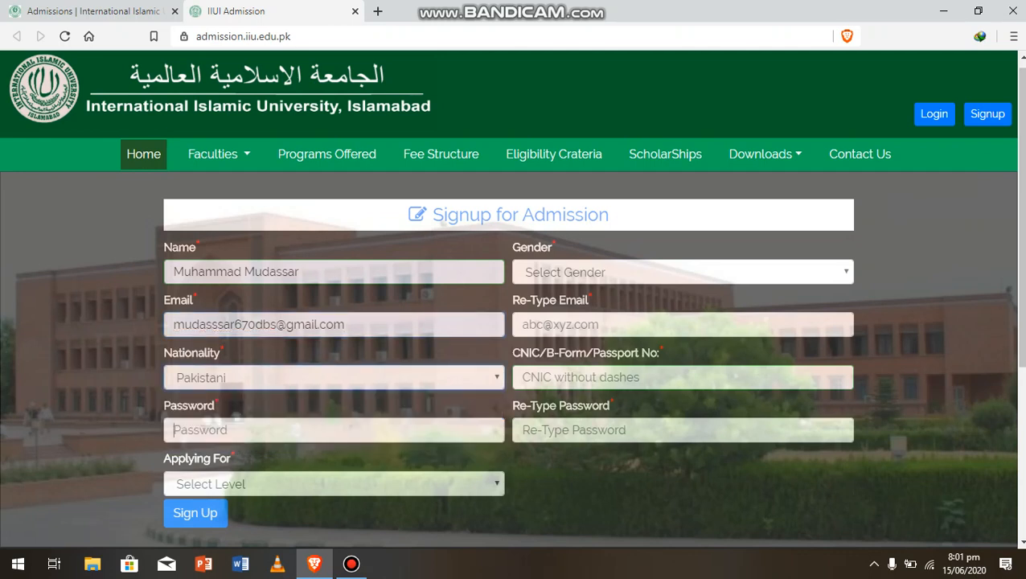
pyautogui.write('123')
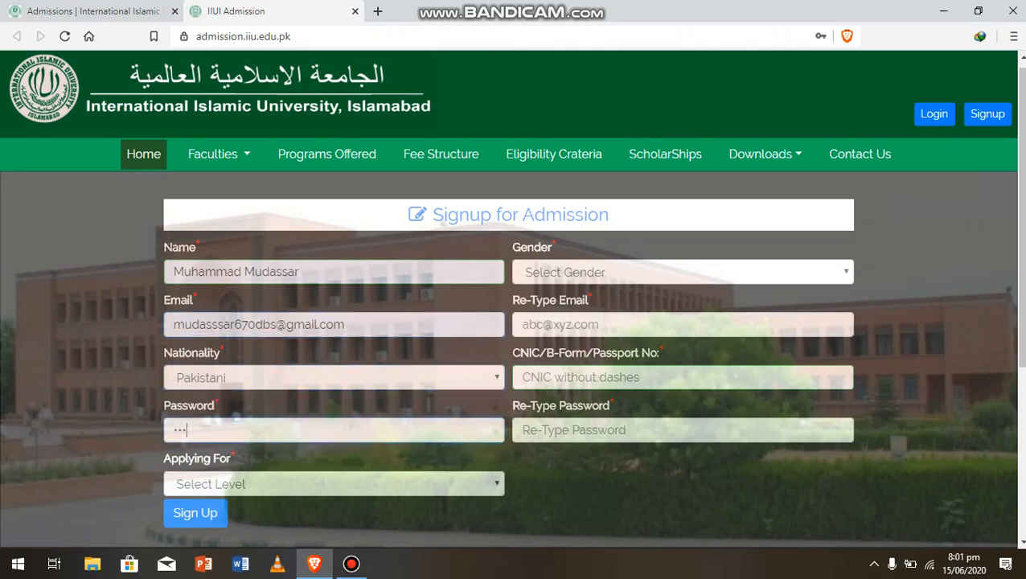
pyautogui.write('4567890')
pyautogui.click(682, 273)
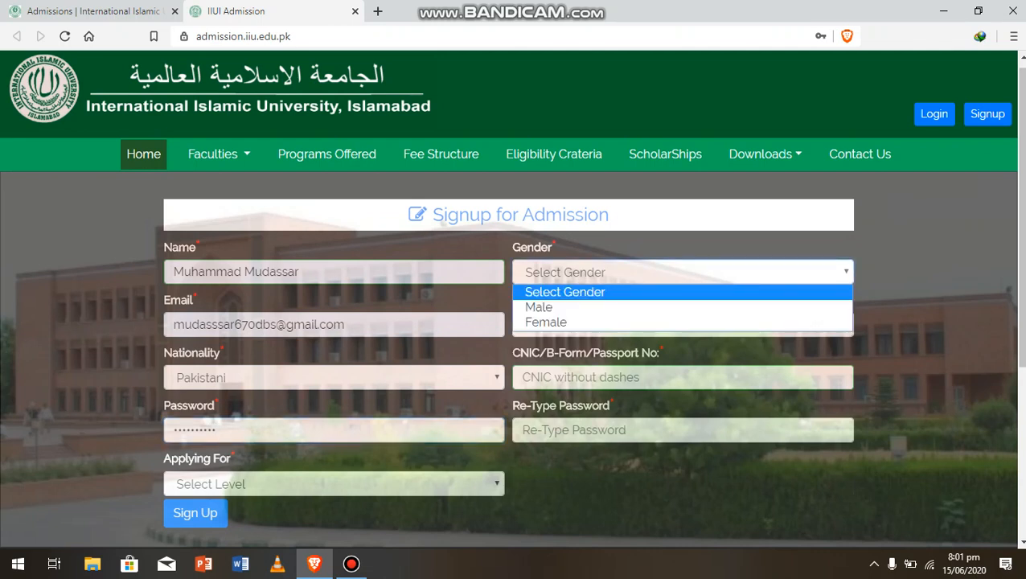
pyautogui.click(563, 307)
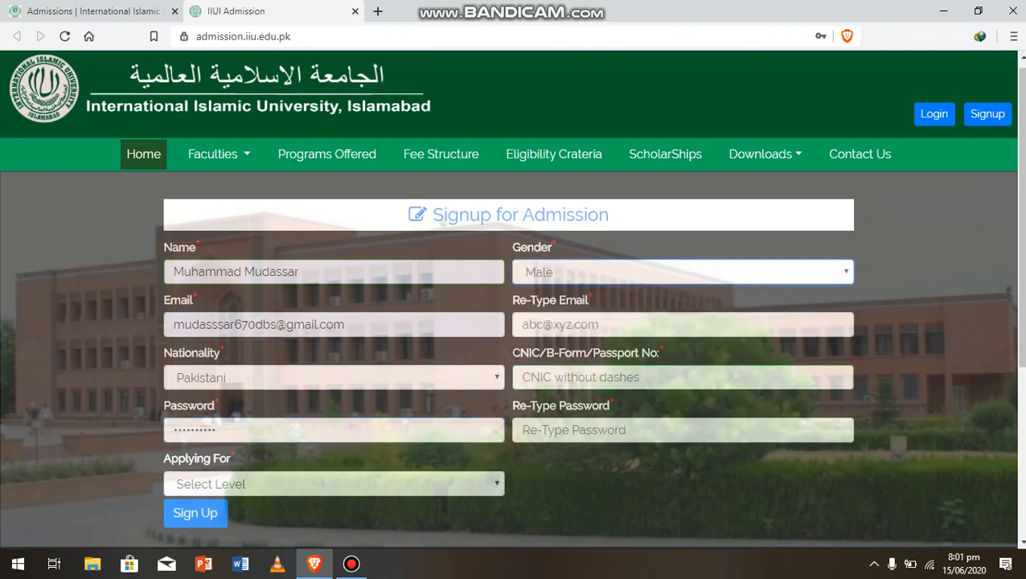
# Re-type the applicant's e-mail address in the confirmation field
pyautogui.click(606, 323)
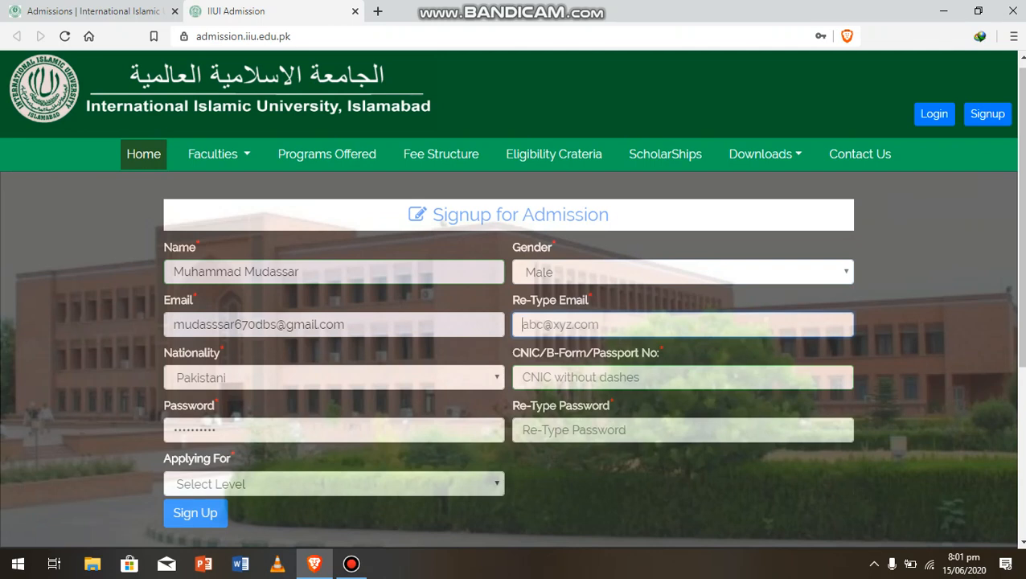
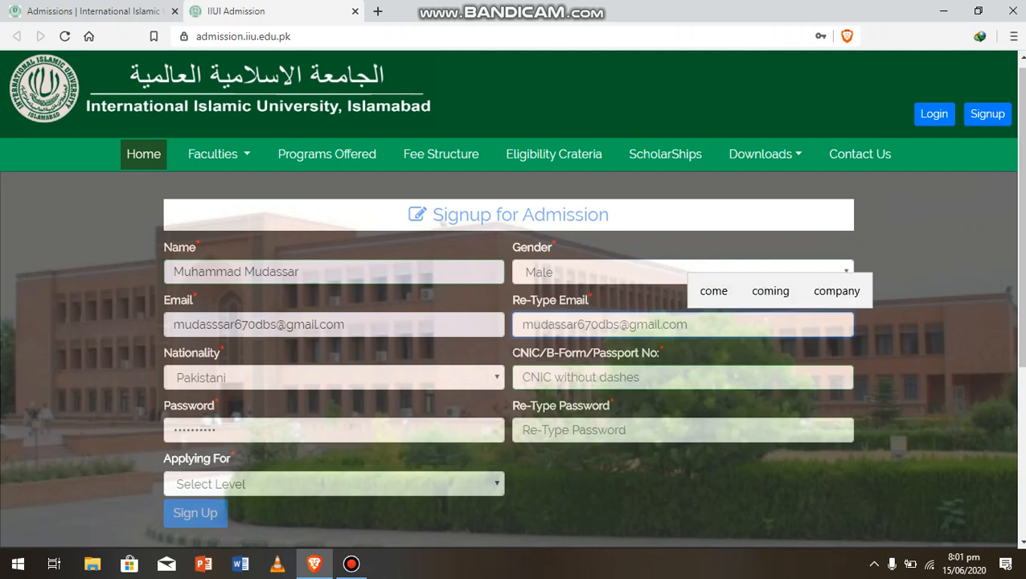
# Enter the CNIC number, confirm the password, and choose the BS (4 & 5 years) level
pyautogui.click(627, 373)
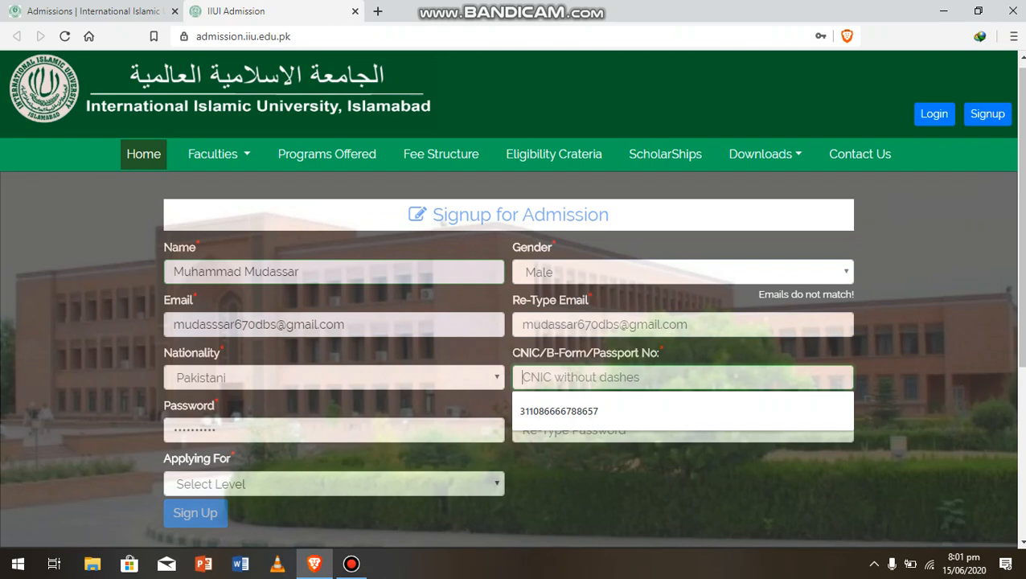
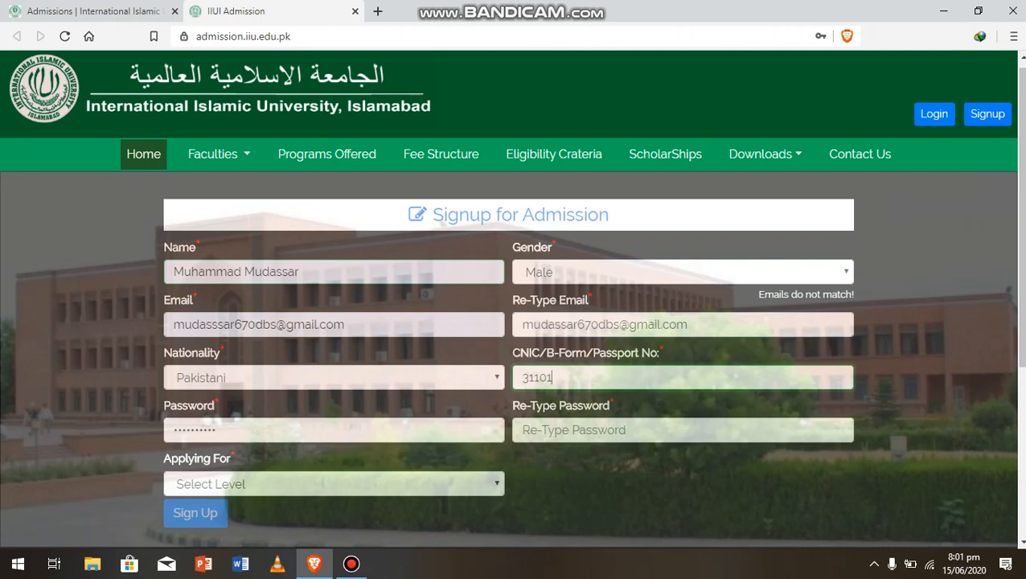
pyautogui.click(579, 430)
pyautogui.write('•')
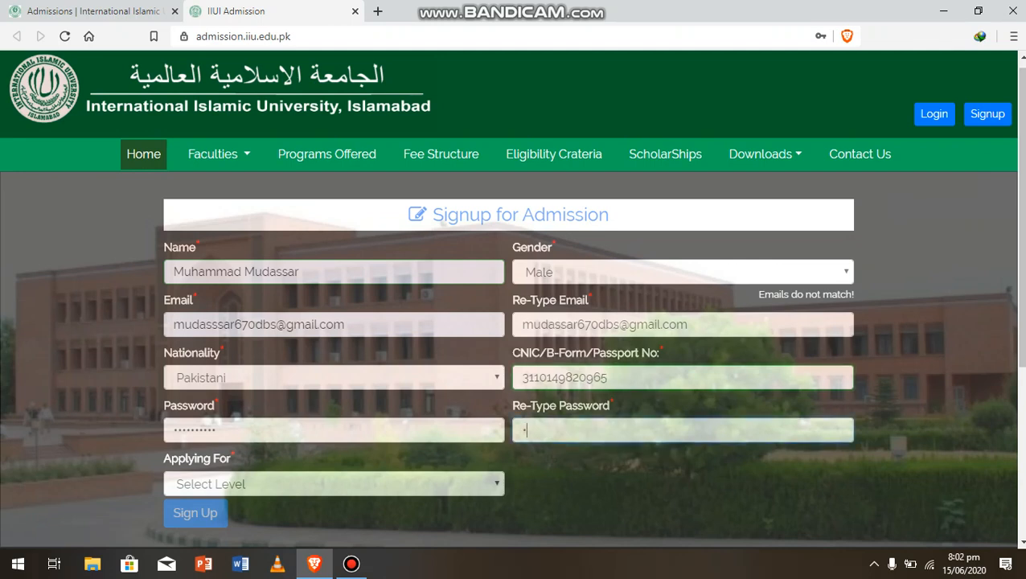
pyautogui.write('•••••')
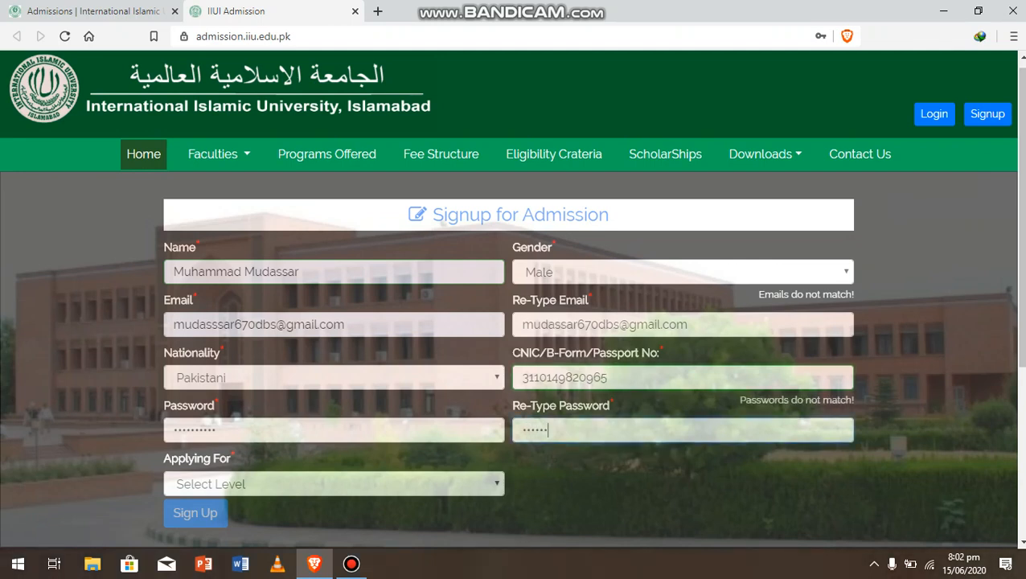
pyautogui.write('••••')
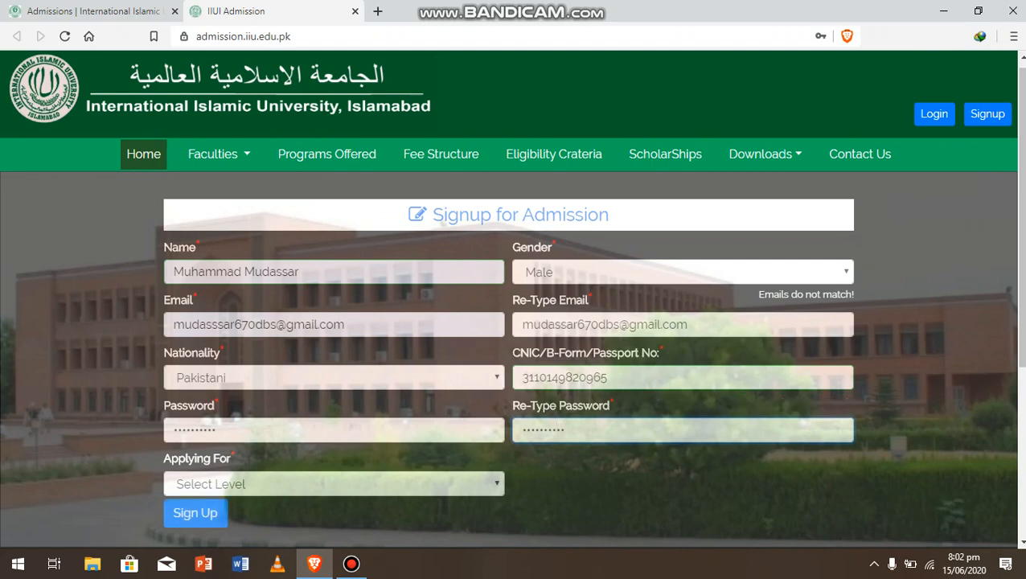
pyautogui.press('BackSpace')
pyautogui.press('BackSpace')
pyautogui.press('BackSpace')
pyautogui.press('BackSpace')
pyautogui.press('BackSpace')
pyautogui.press('BackSpace')
pyautogui.press('BackSpace')
pyautogui.press('BackSpace')
pyautogui.press('BackSpace')
pyautogui.press('BackSpace')
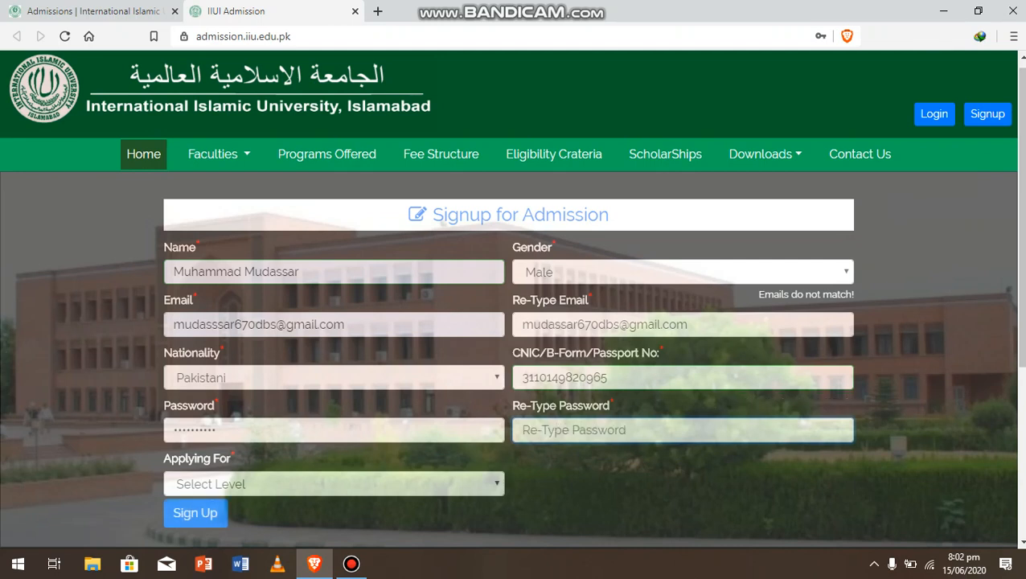
pyautogui.write('•••••')
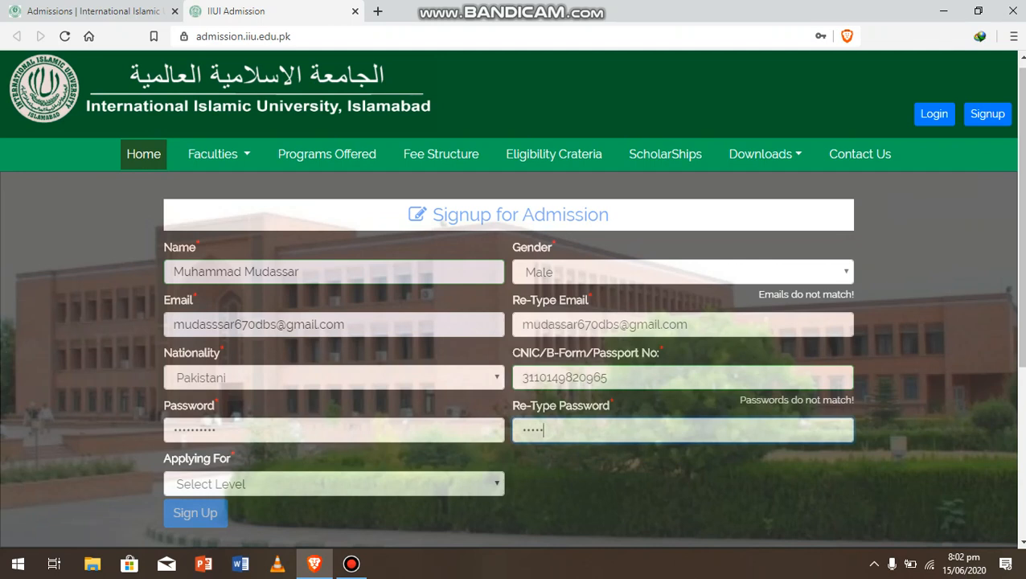
pyautogui.write('•••••')
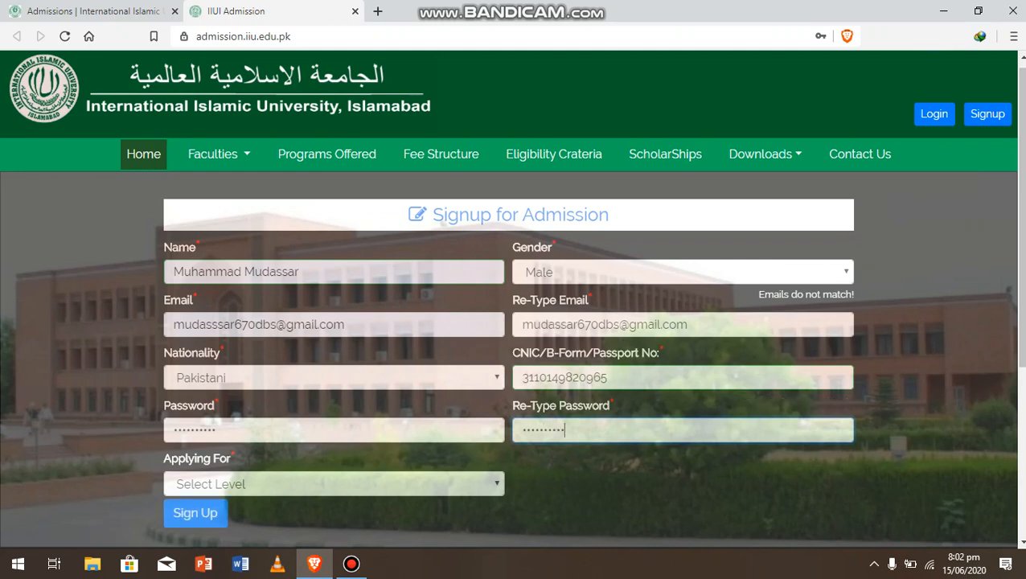
pyautogui.click(333, 484)
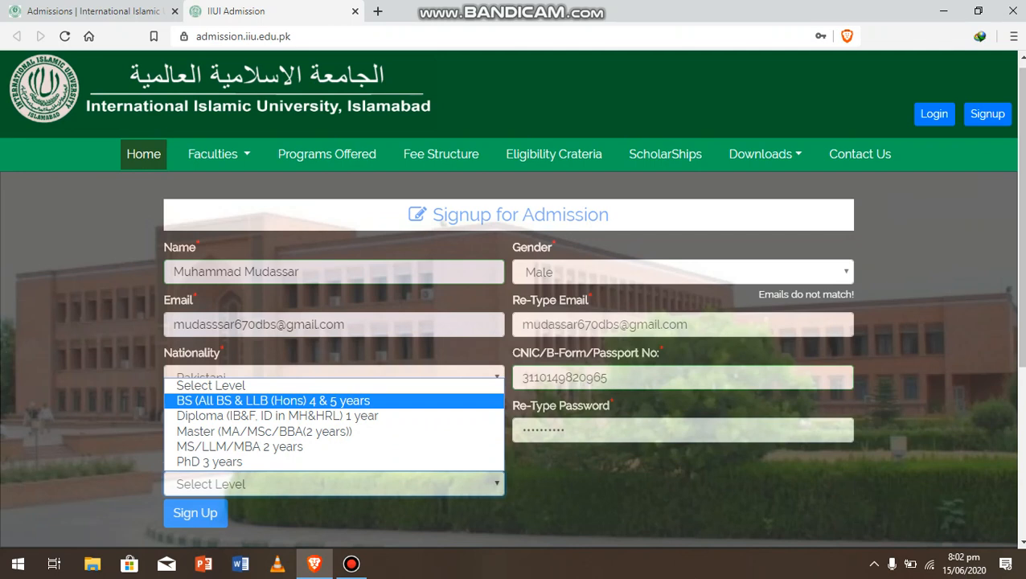
pyautogui.click(274, 401)
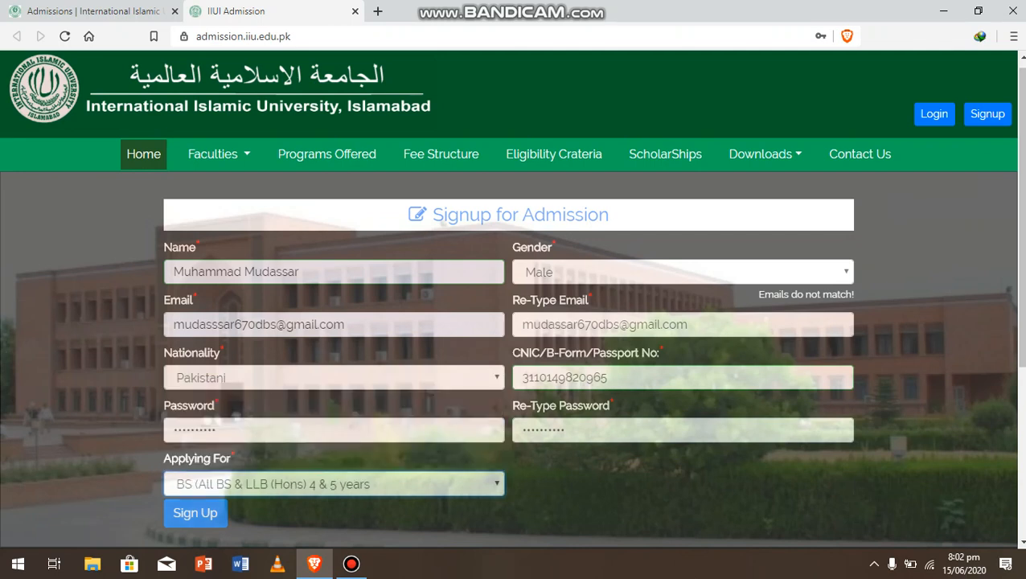
# Submit the signup, let the browser save the login, and dismiss the instructions notice
pyautogui.click(195, 513)
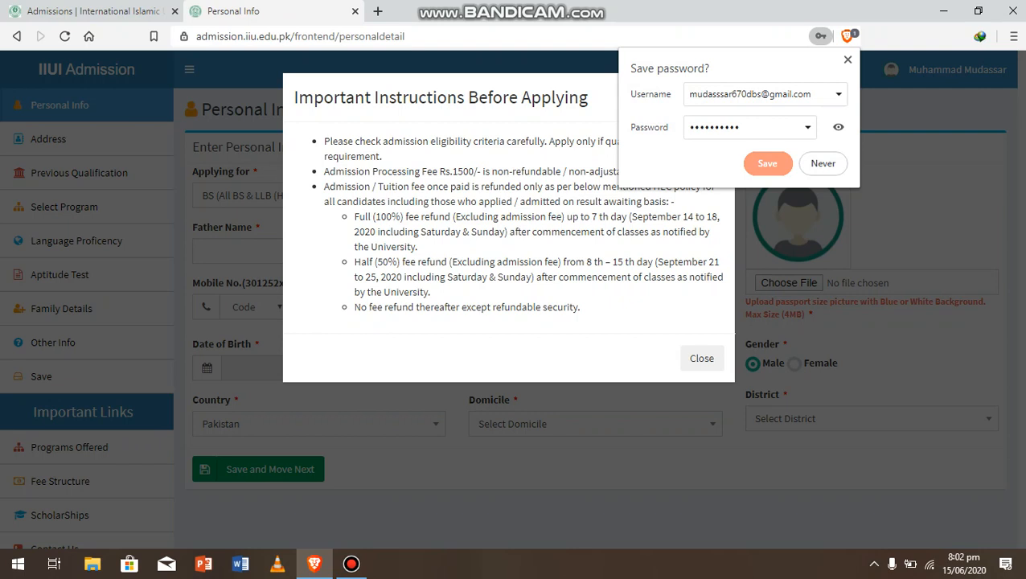
pyautogui.click(767, 163)
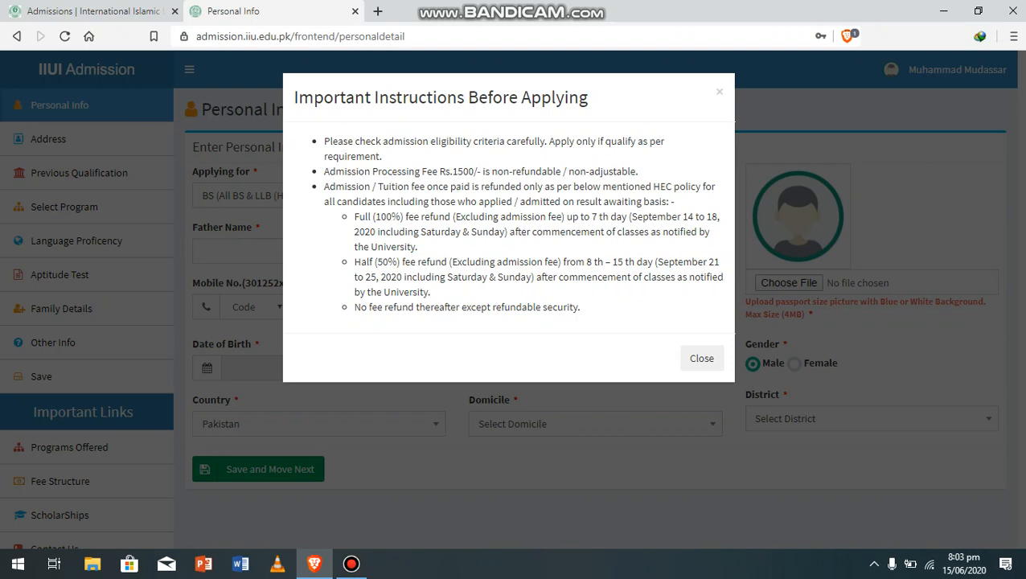
pyautogui.press('Escape')
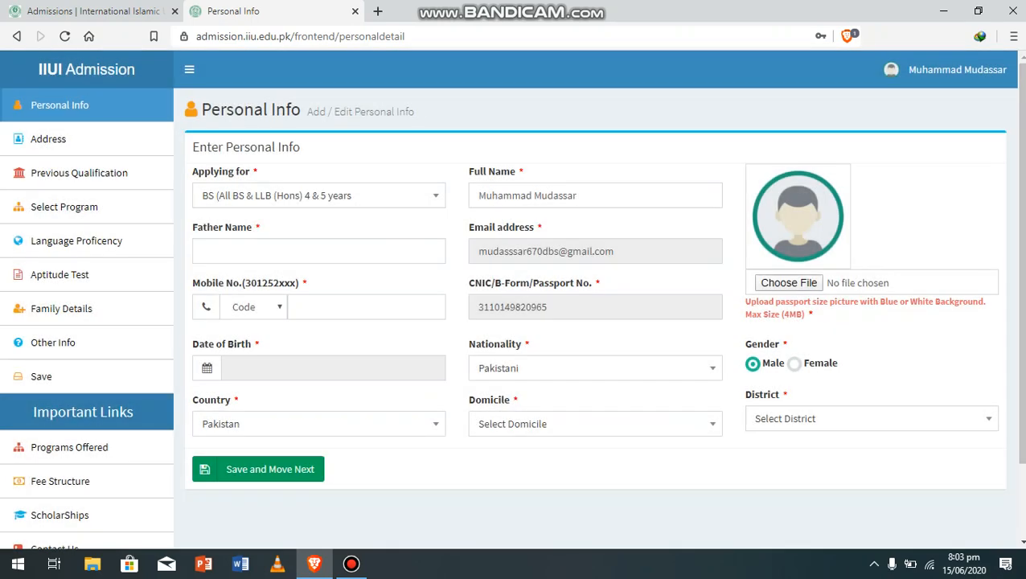
# Keep the BS level and enter the father's name
pyautogui.click(318, 195)
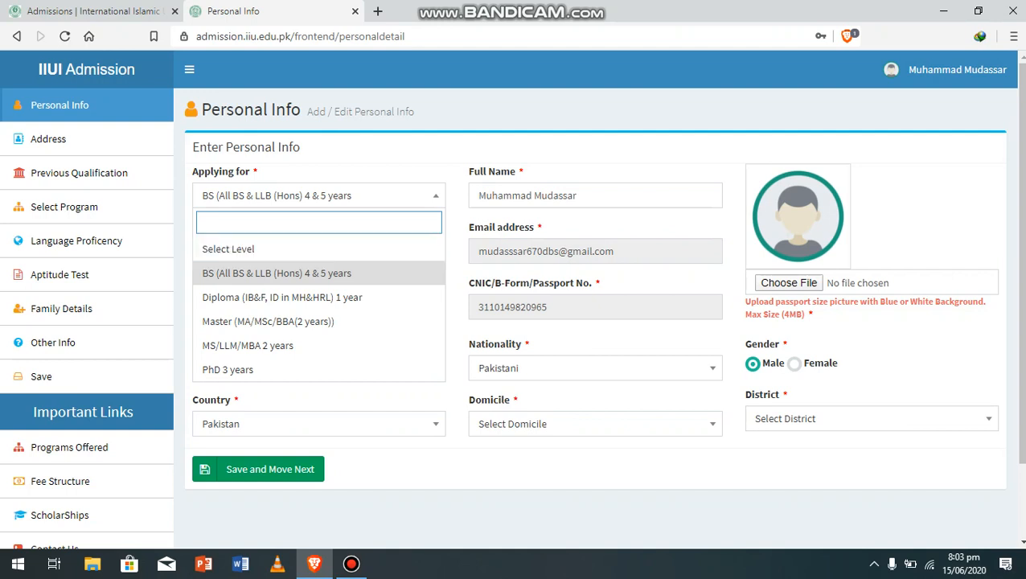
pyautogui.press('Escape')
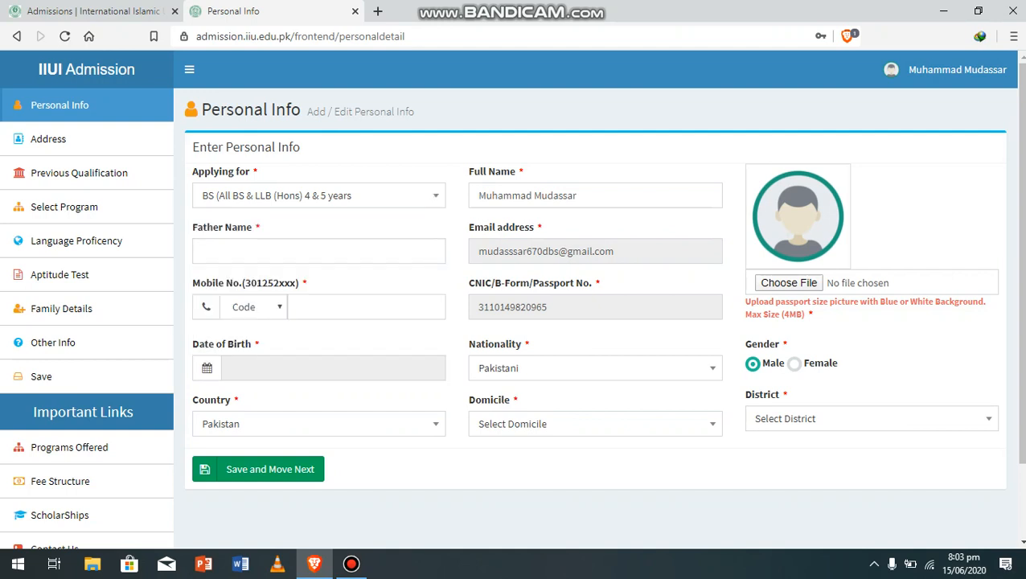
pyautogui.click(302, 251)
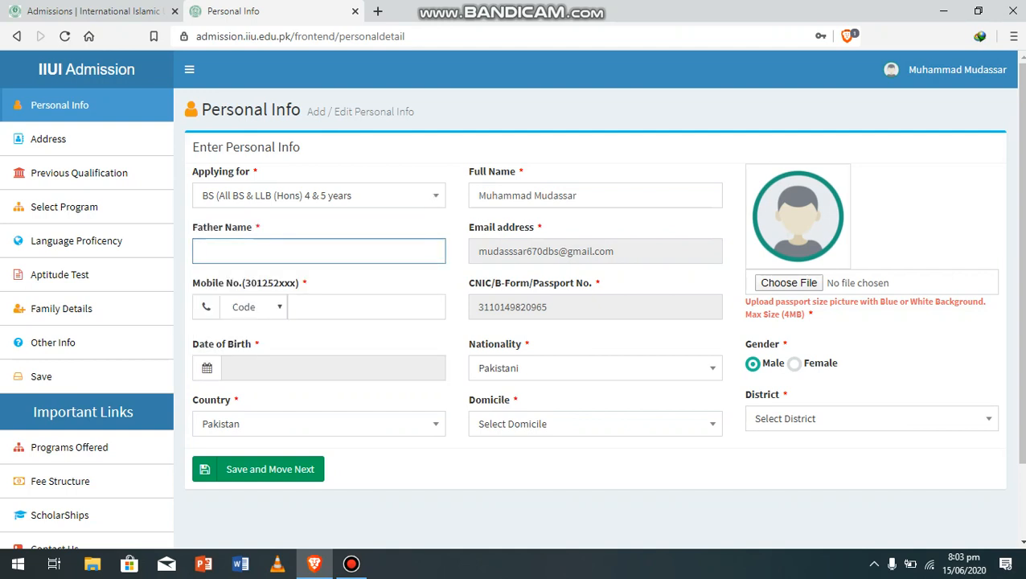
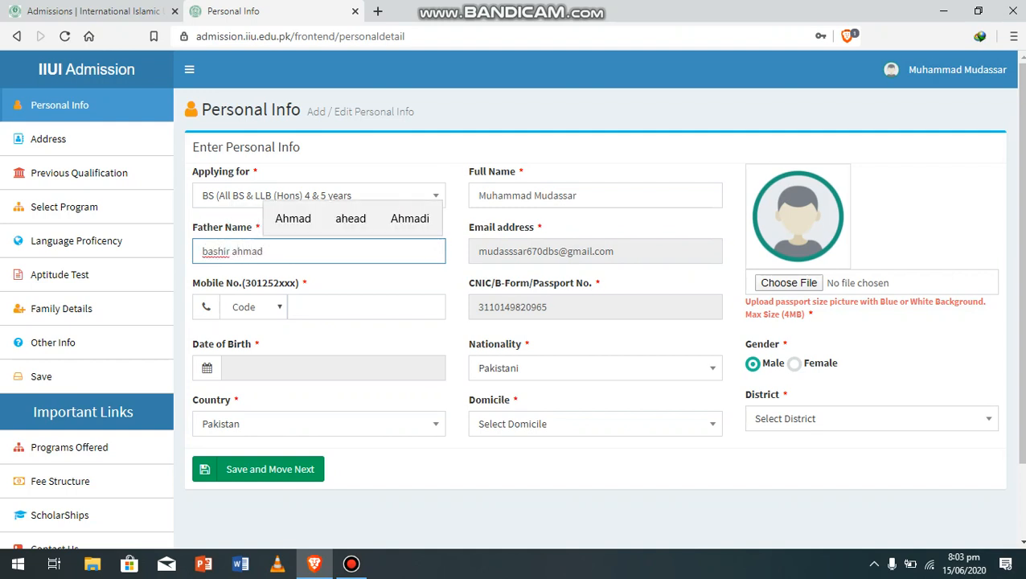
# Enter the mobile number with network code 0301
pyautogui.click(254, 308)
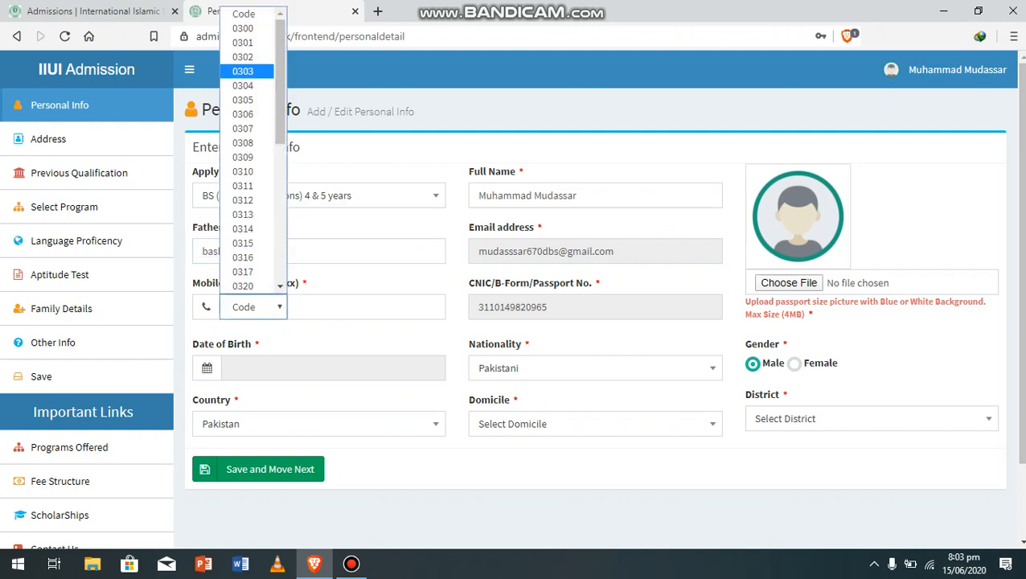
pyautogui.click(242, 43)
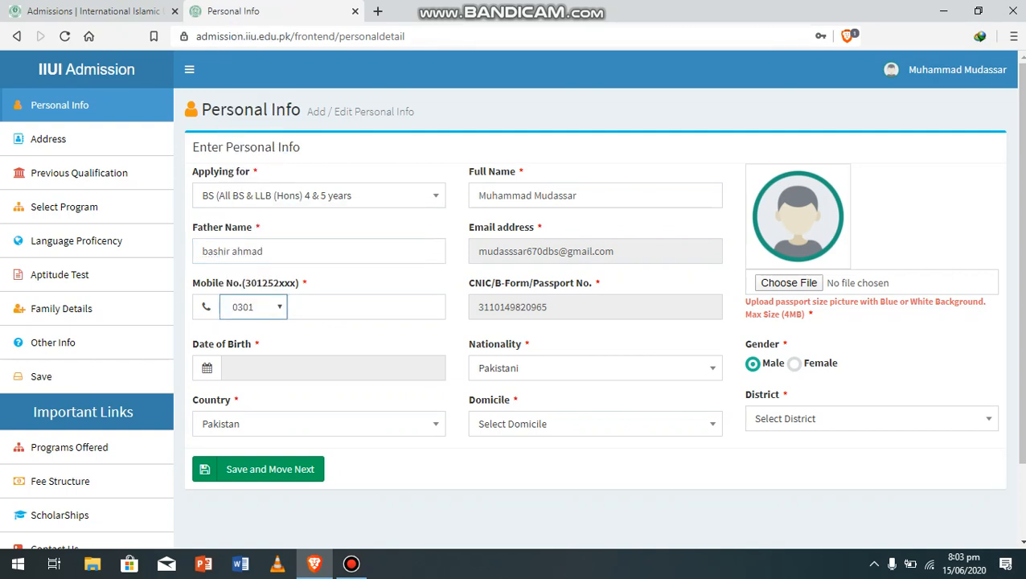
pyautogui.click(355, 307)
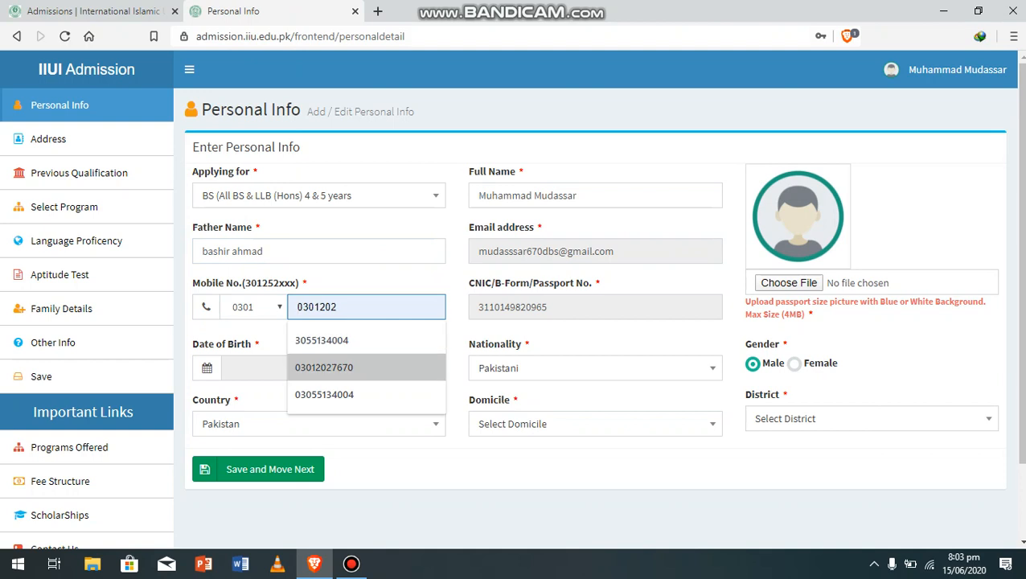
pyautogui.click(346, 368)
pyautogui.click(319, 307)
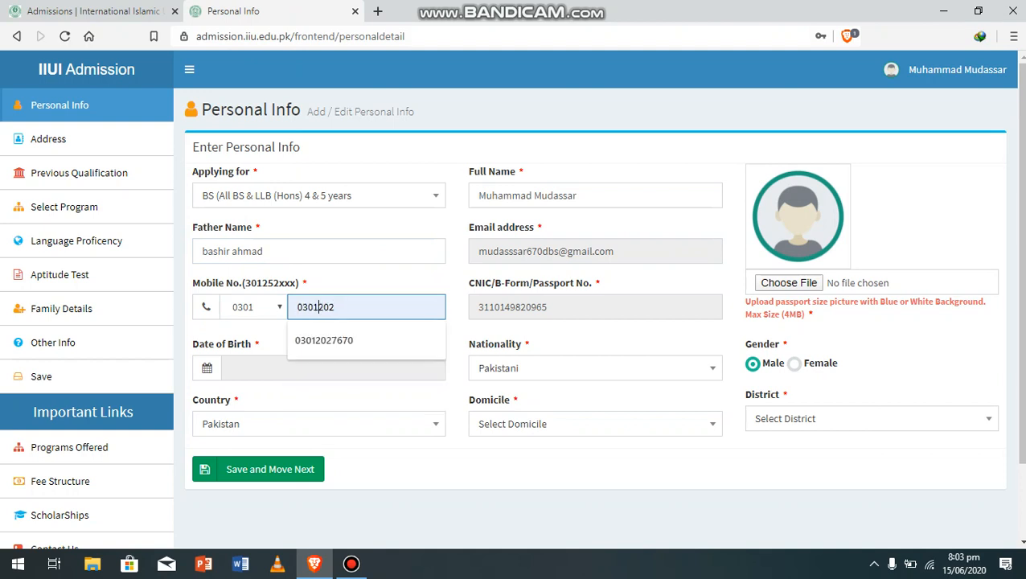
pyautogui.press('BackSpace')
pyautogui.press('BackSpace')
pyautogui.press('BackSpace')
pyautogui.press('BackSpace')
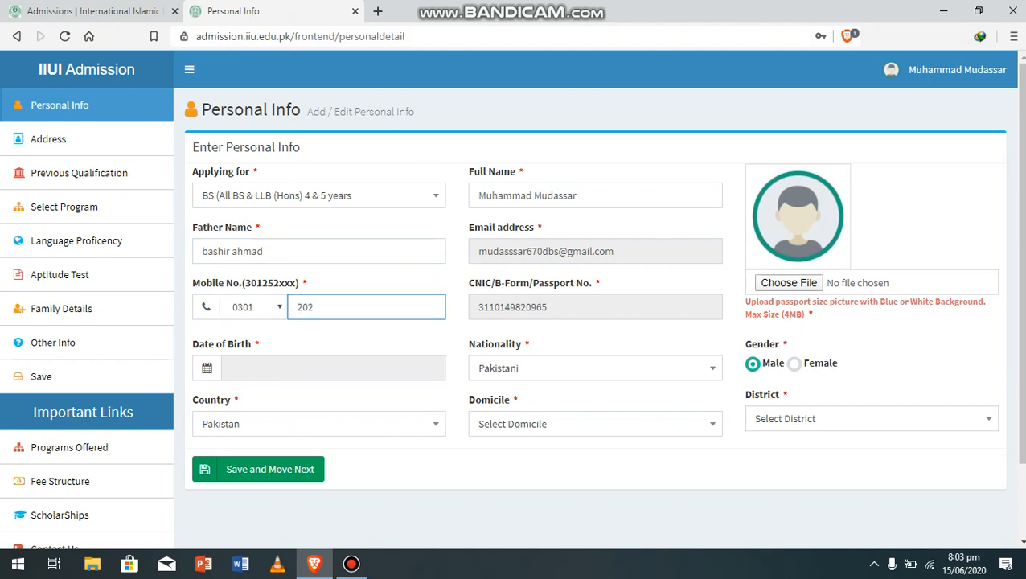
pyautogui.click(333, 305)
pyautogui.write('7670')
pyautogui.click(321, 369)
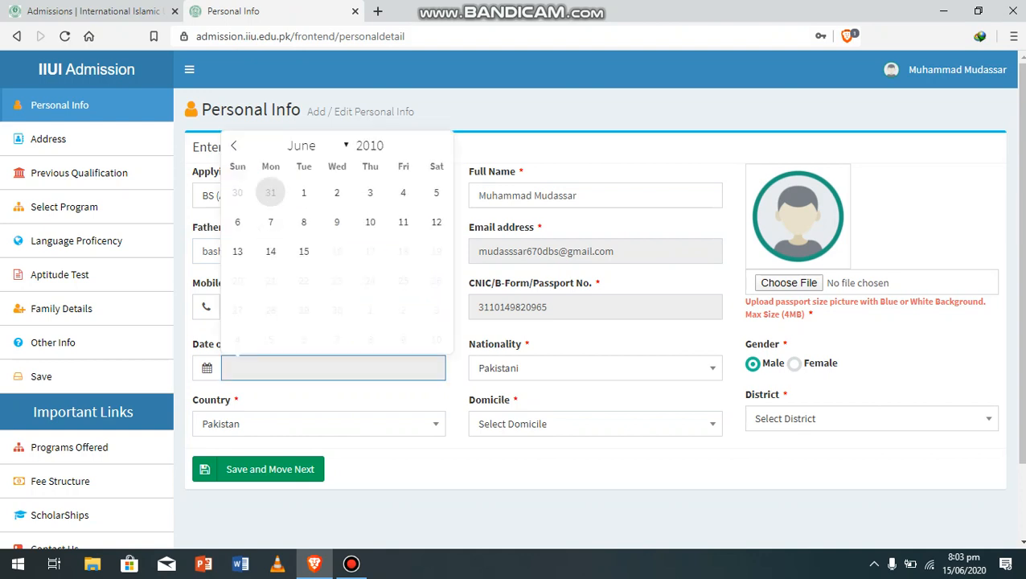
pyautogui.click(318, 145)
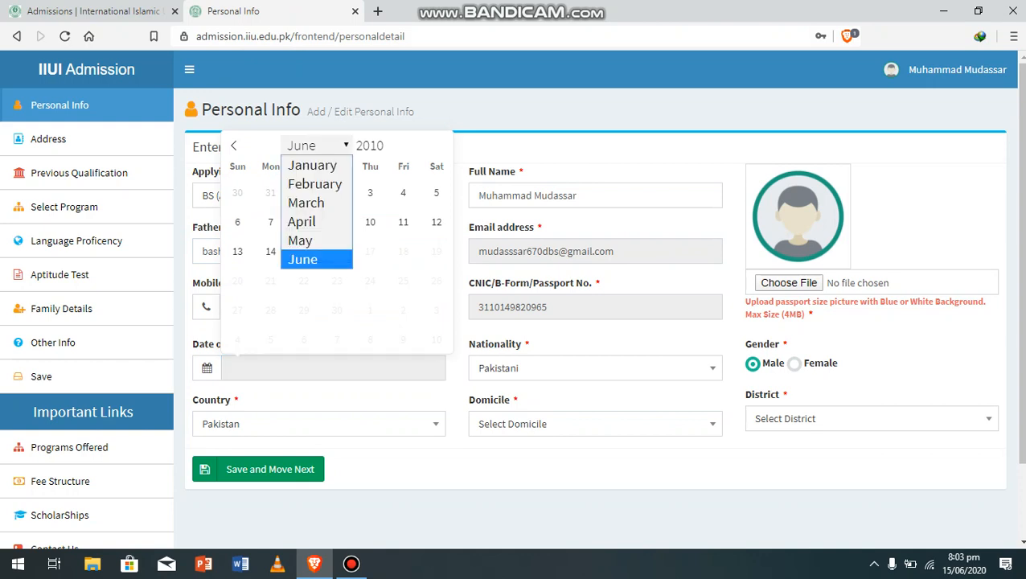
pyautogui.click(306, 202)
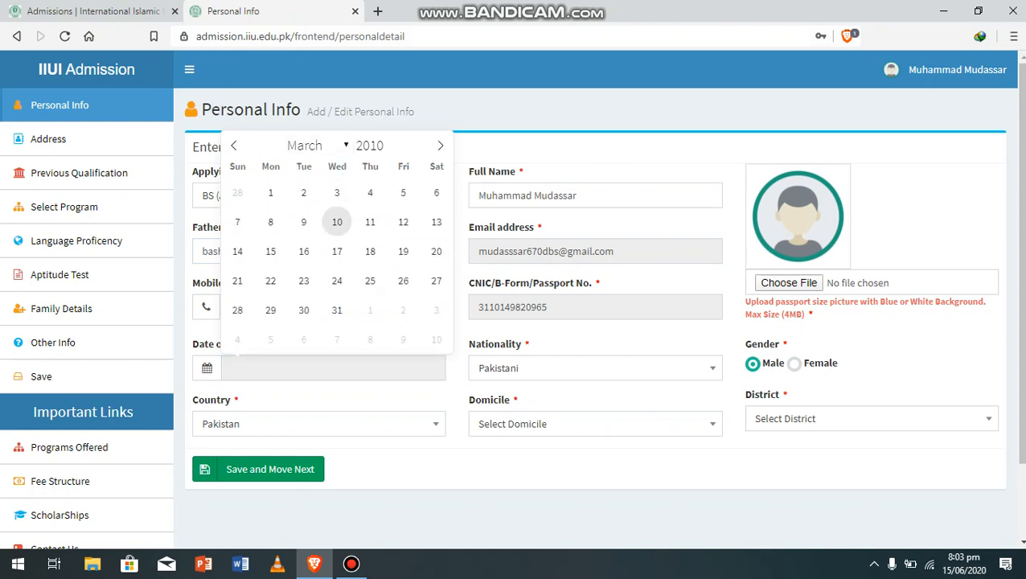
pyautogui.click(337, 192)
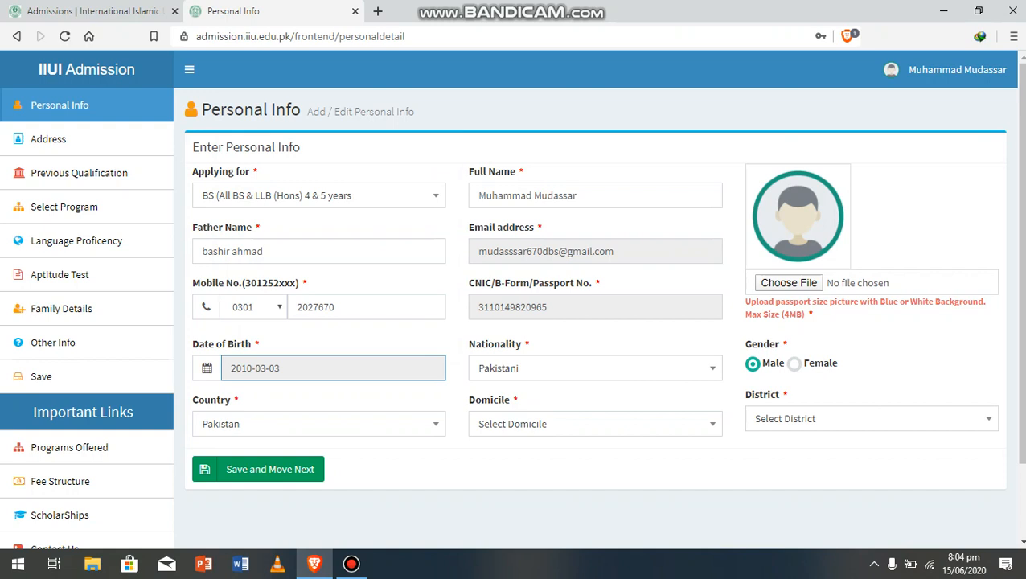
pyautogui.click(595, 424)
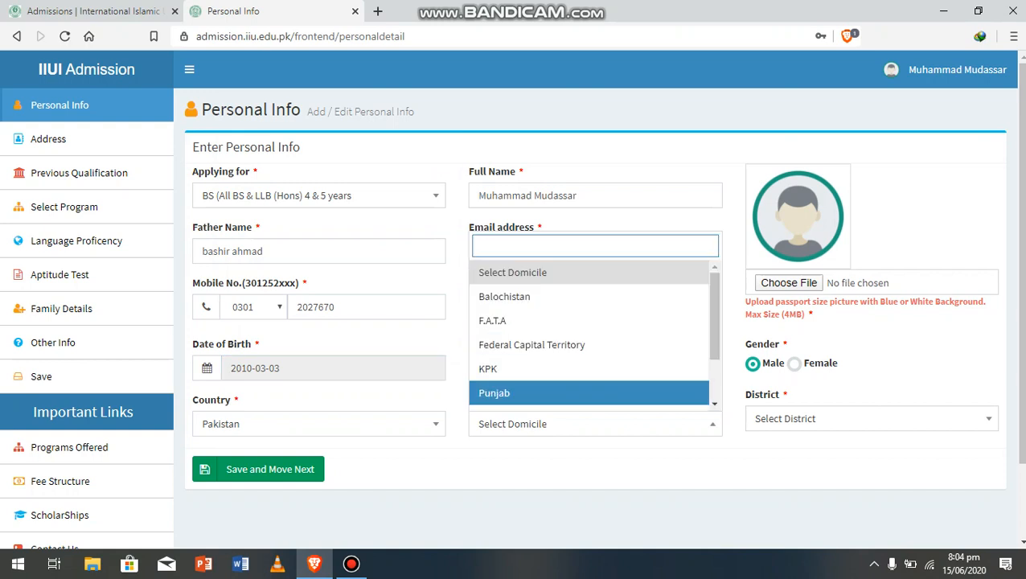
pyautogui.press('Return')
pyautogui.click(788, 283)
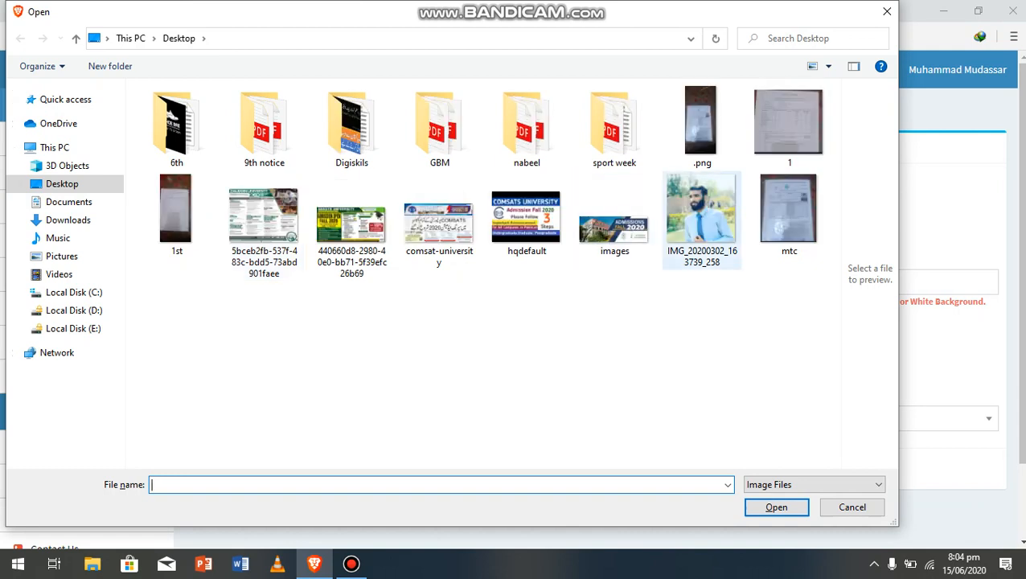
# Attach IMG_20200302_163739_258.jpg as the photo, set District to Bahawalnagar, and save Personal Info
pyautogui.click(701, 219)
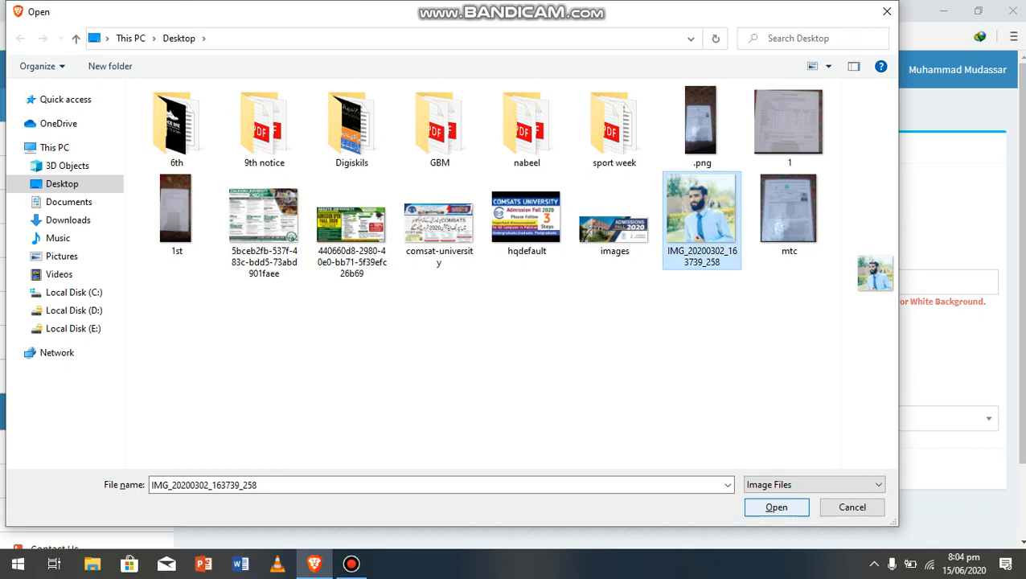
pyautogui.click(776, 507)
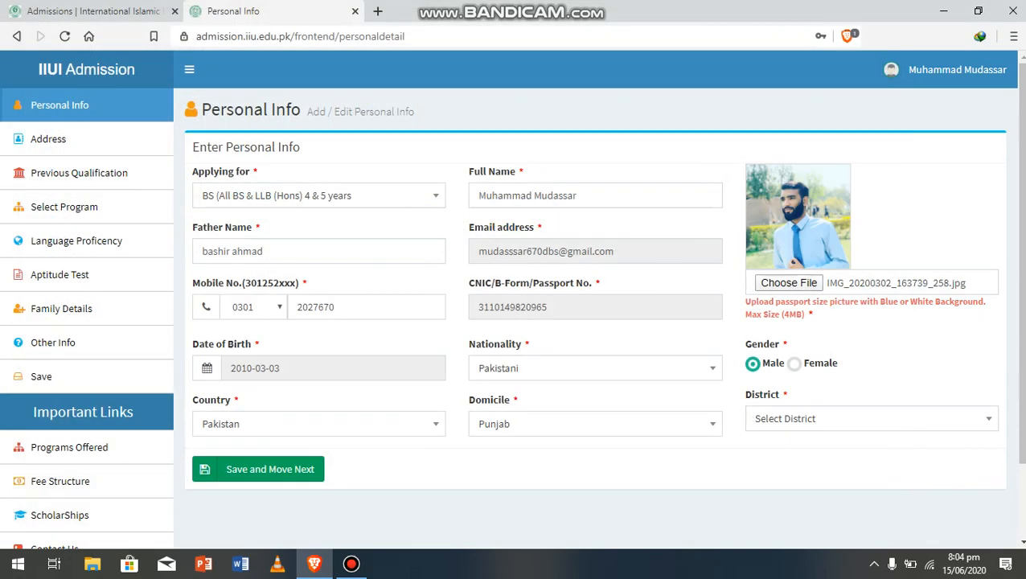
pyautogui.click(805, 418)
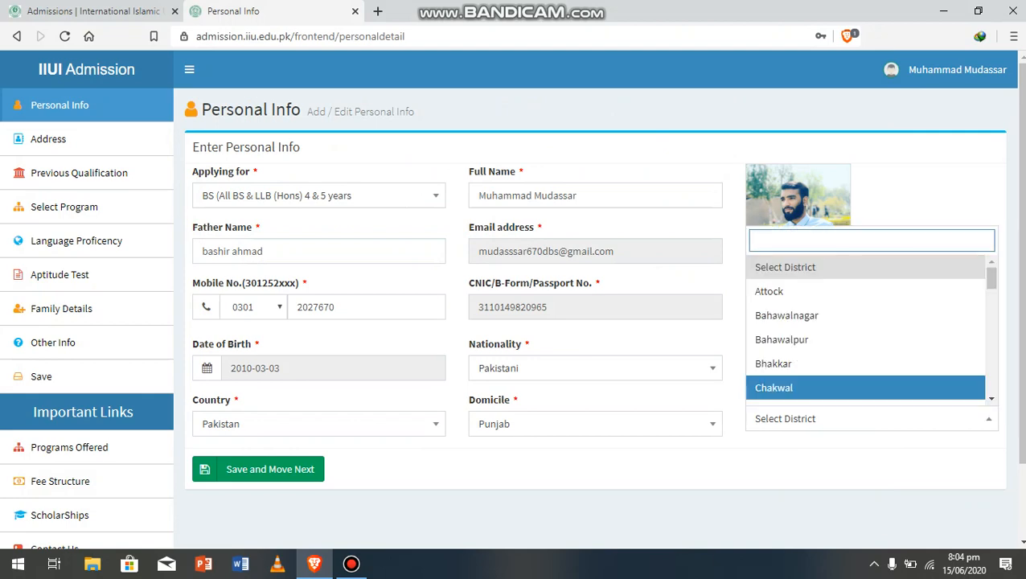
pyautogui.click(804, 315)
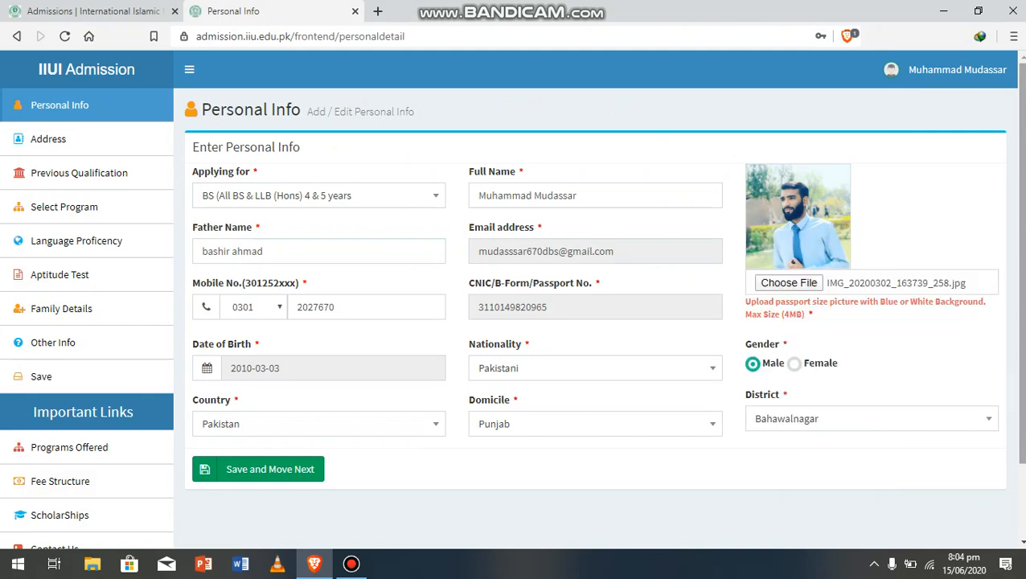
pyautogui.scroll(-1, 511, 301)
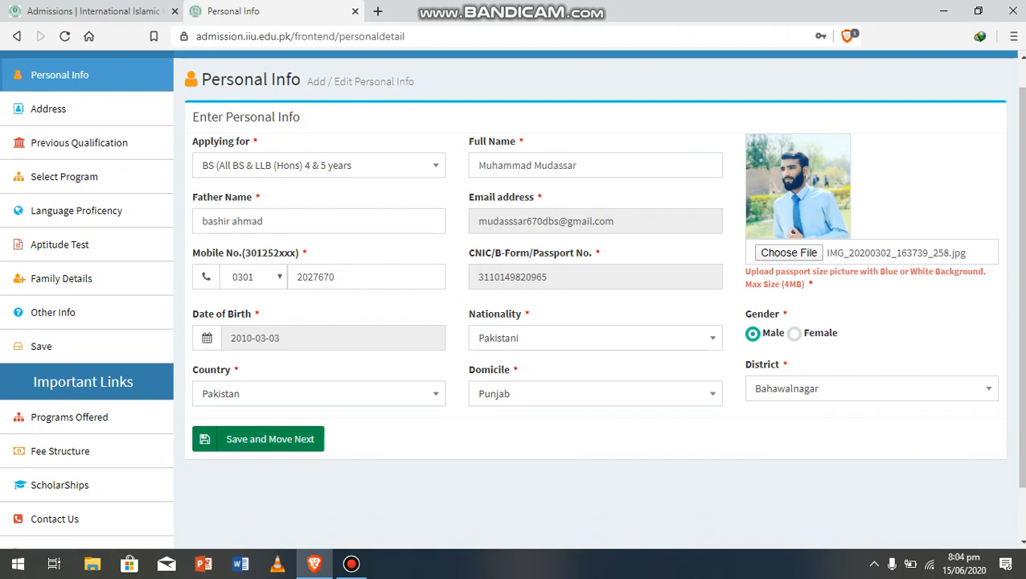
pyautogui.click(258, 438)
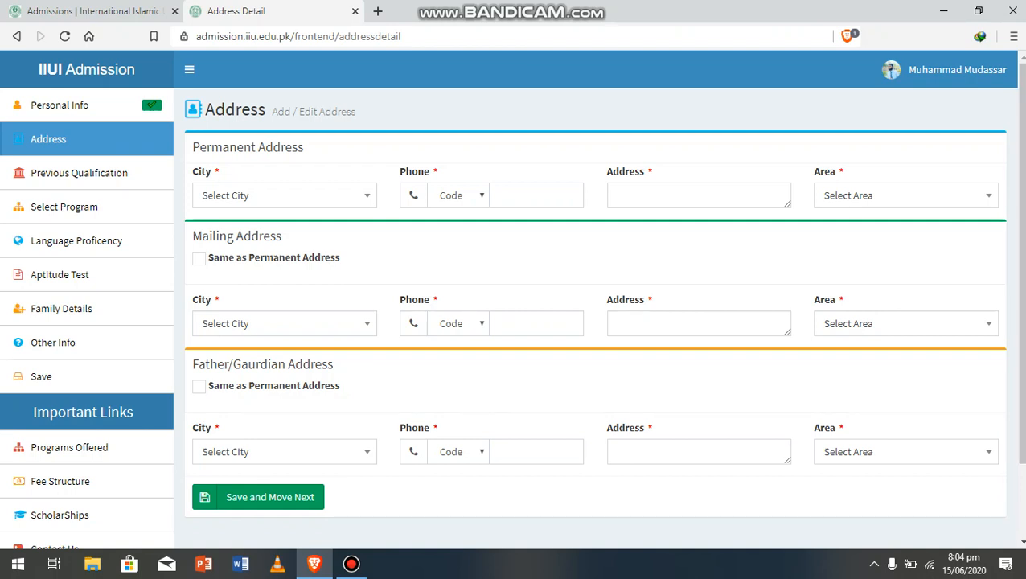
# Set the permanent address city to Bahawalnagar
pyautogui.click(283, 195)
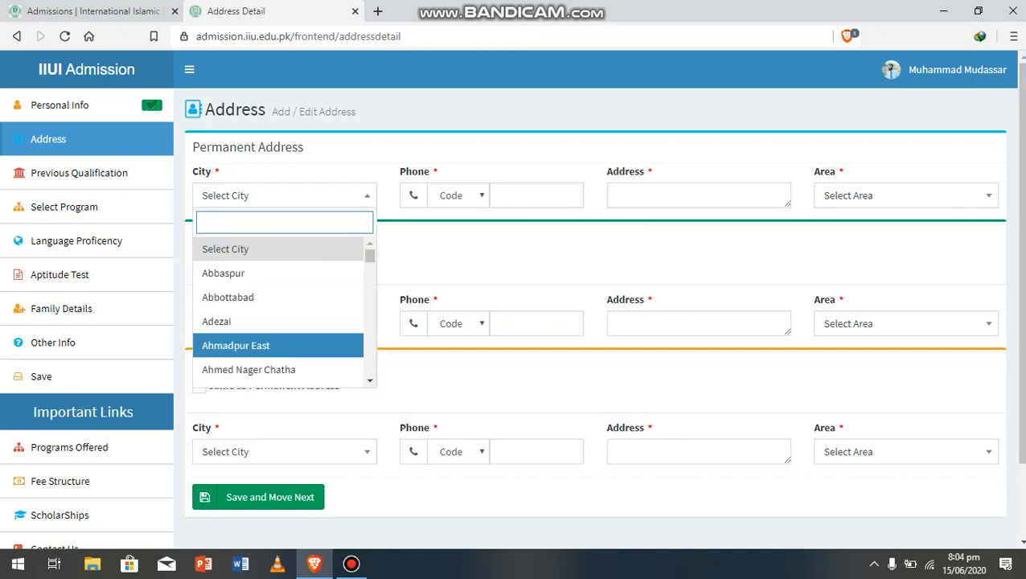
pyautogui.moveTo(370, 255); pyautogui.dragTo(369, 254)
pyautogui.write('bb')
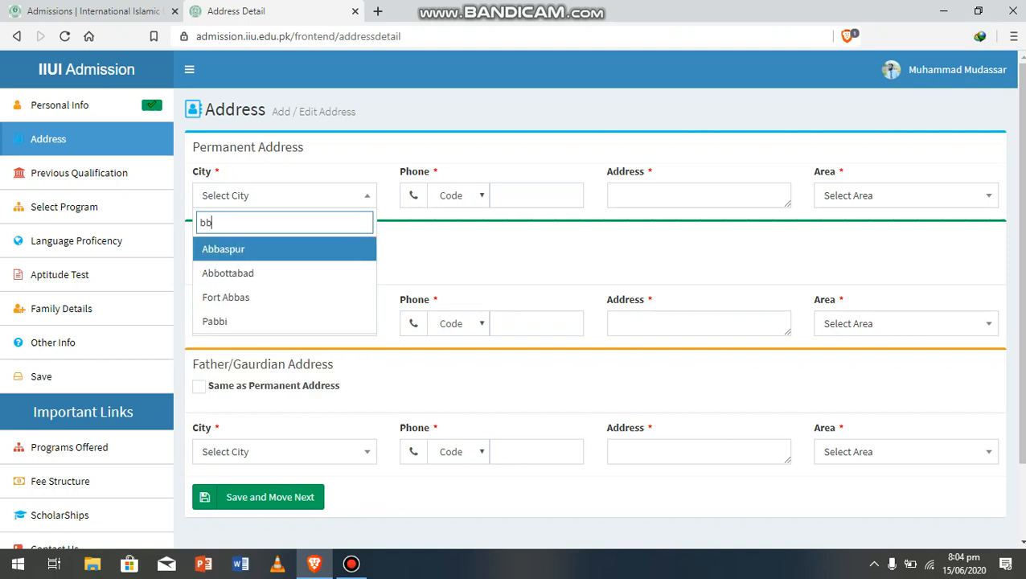
pyautogui.press('BackSpace')
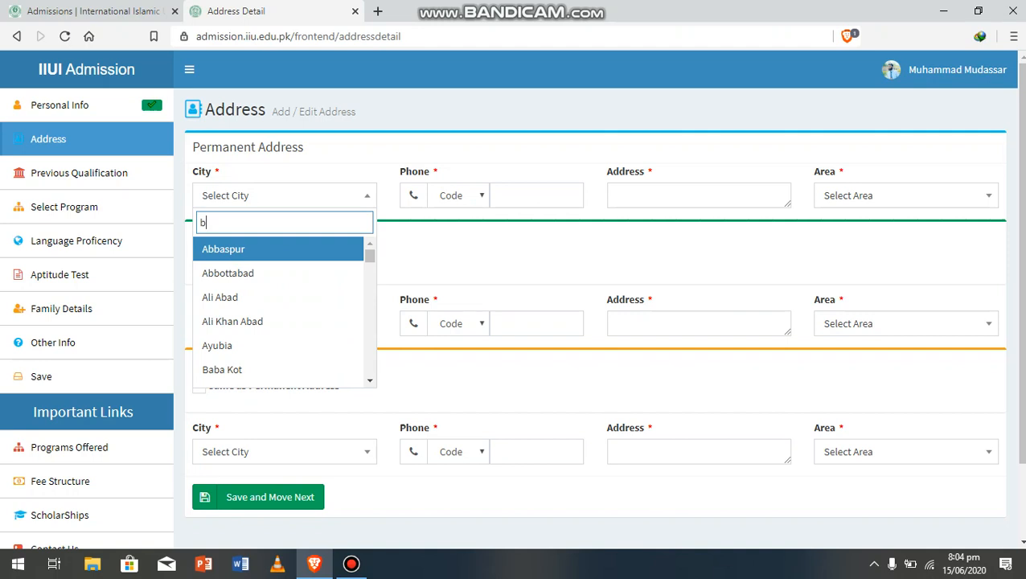
pyautogui.write('a')
pyautogui.press('Down')
pyautogui.press('Down')
pyautogui.press('Down')
pyautogui.press('Down')
pyautogui.press('Down')
pyautogui.press('Down')
pyautogui.press('Down')
pyautogui.press('Down')
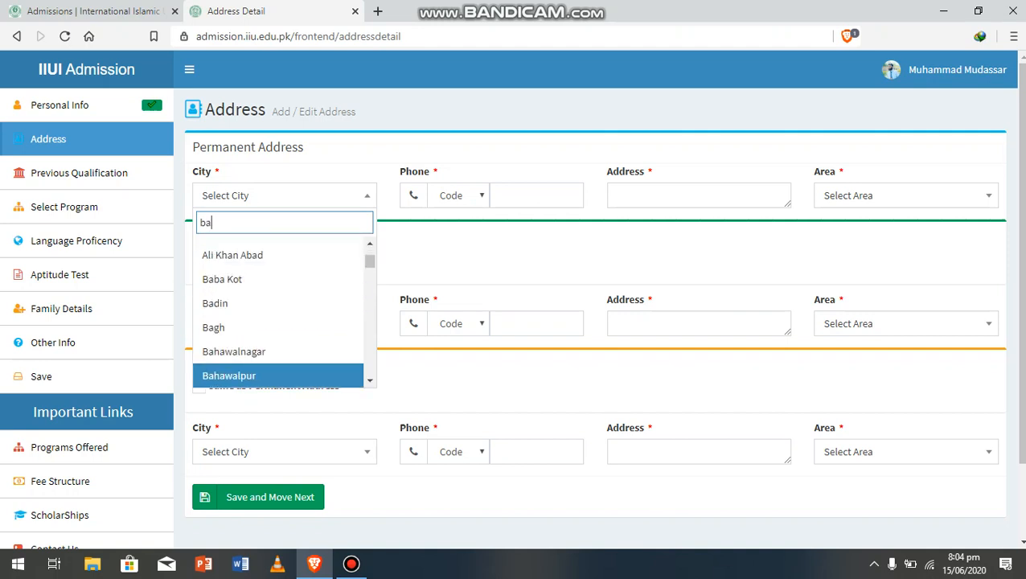
pyautogui.press('Up')
pyautogui.press('Return')
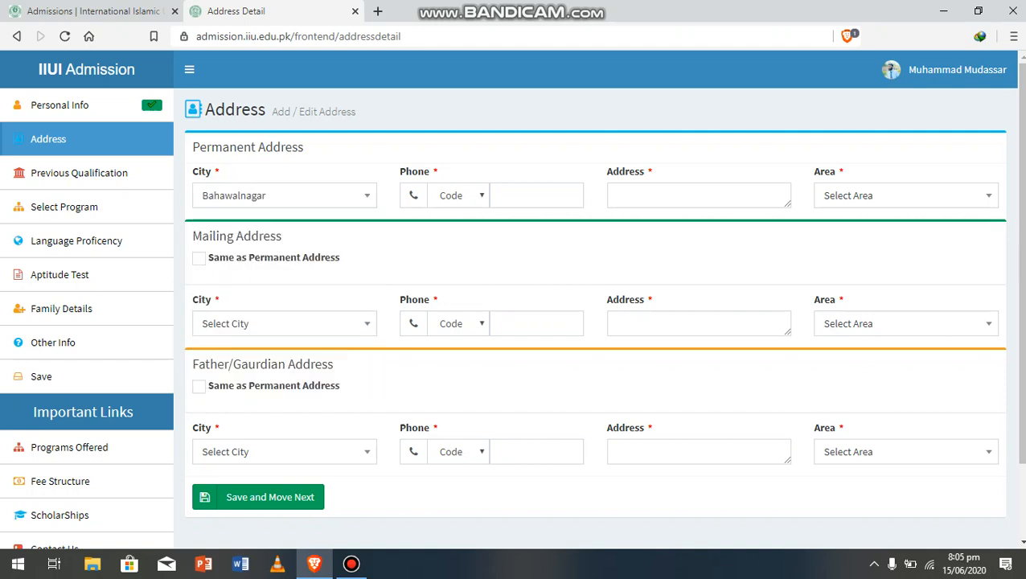
# Enter the permanent address phone number with code 0301
pyautogui.click(458, 195)
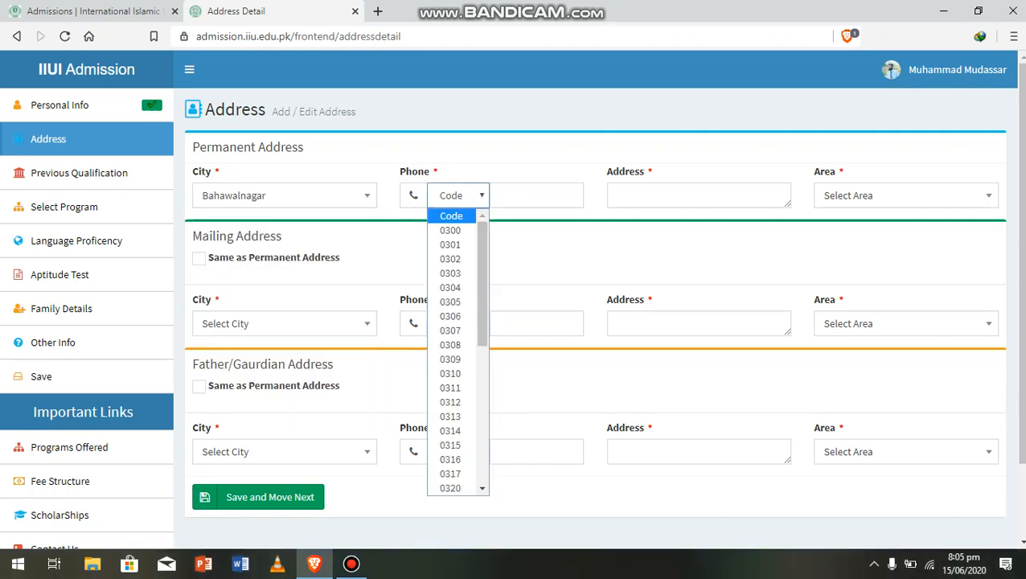
pyautogui.press('Down')
pyautogui.press('Down')
pyautogui.press('Return')
pyautogui.click(536, 195)
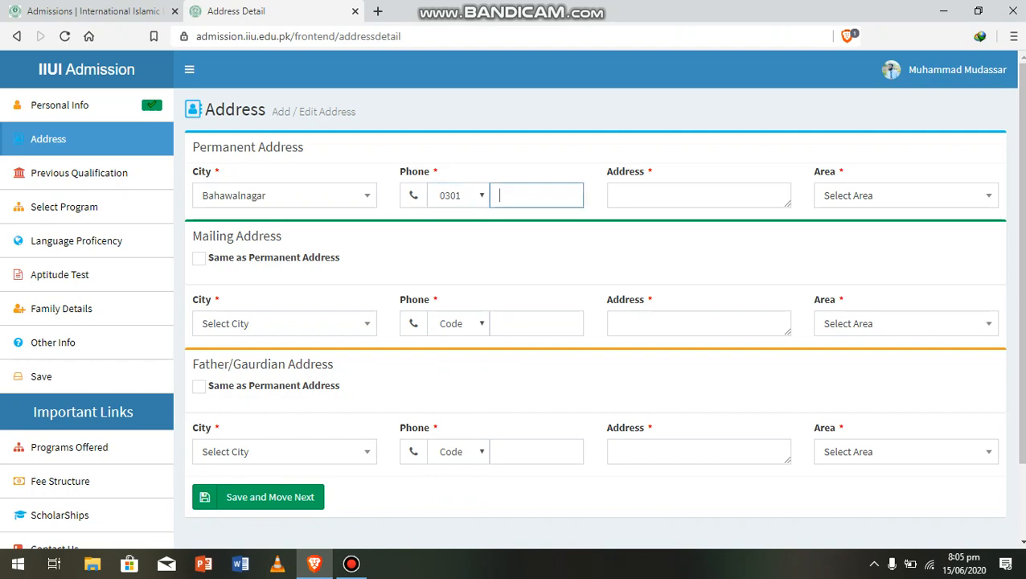
# Type the permanent street address and set its area to Urban
pyautogui.click(699, 195)
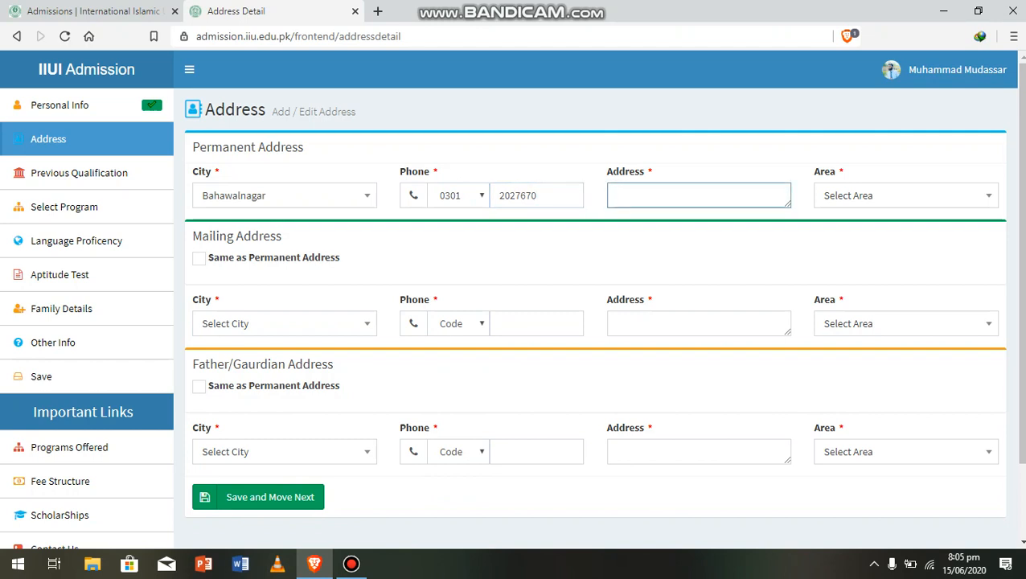
pyautogui.write('v')
pyautogui.press('BackSpace')
pyautogui.write('bwn')
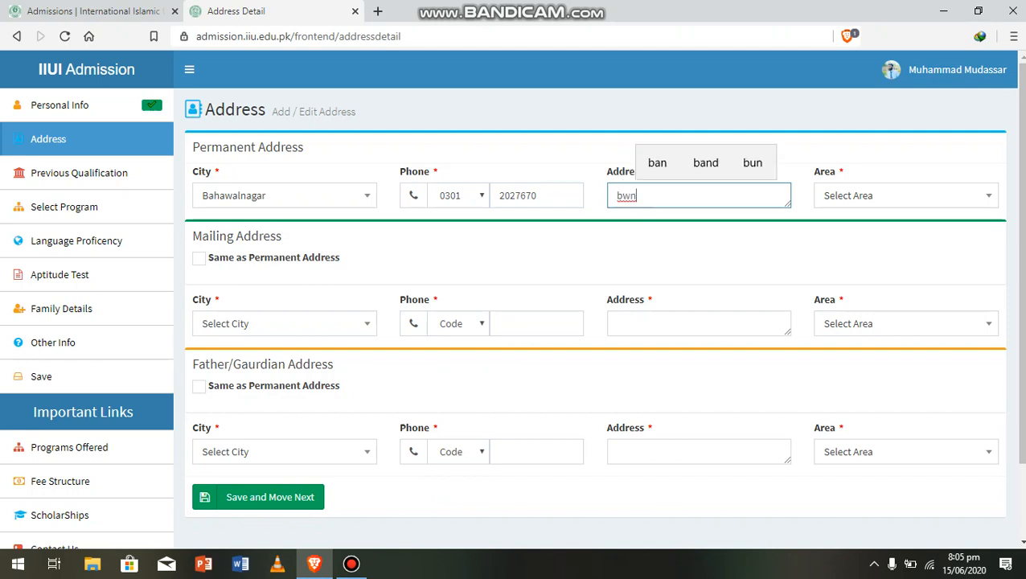
pyautogui.click(906, 196)
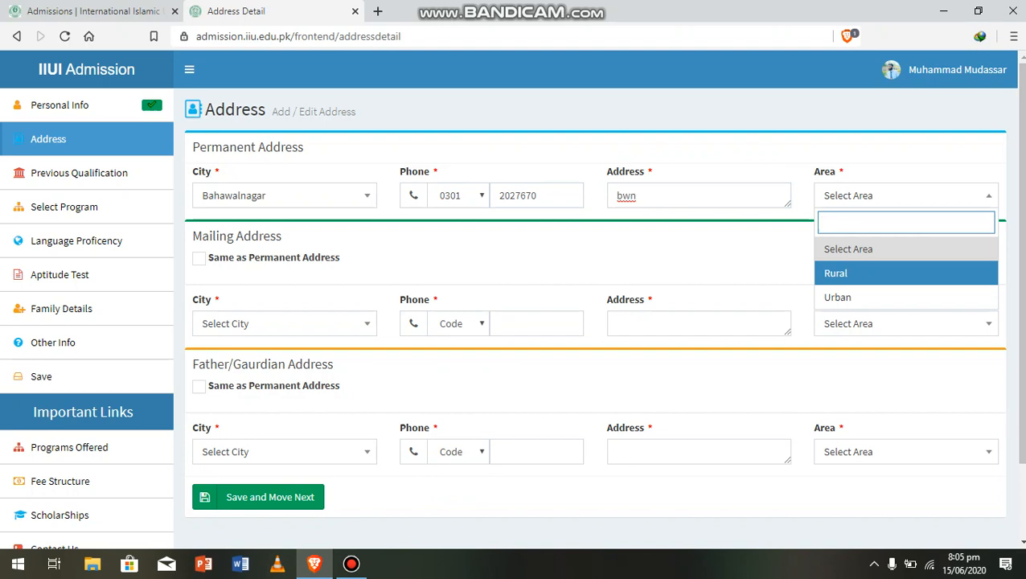
pyautogui.press('Down')
pyautogui.press('Return')
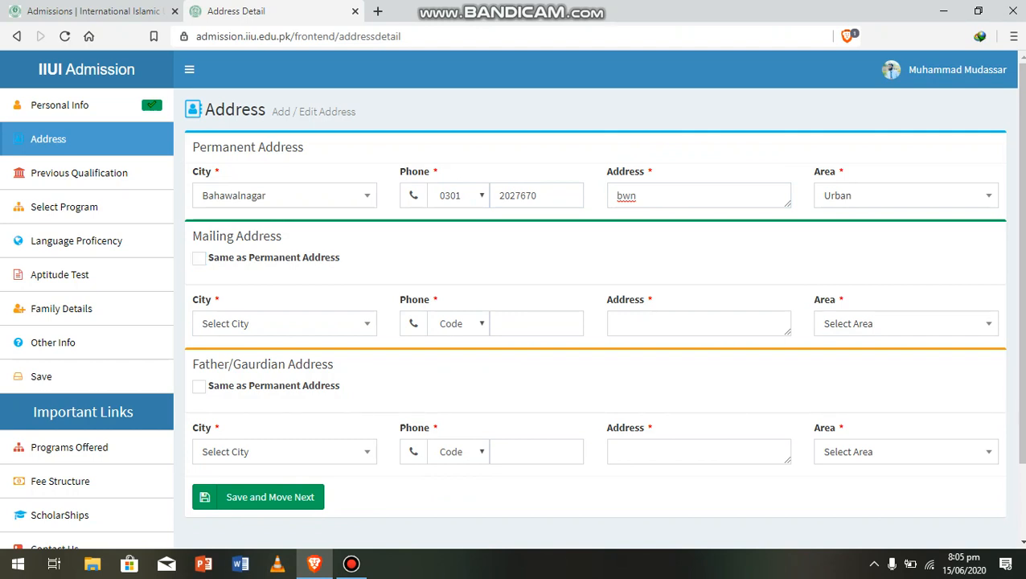
# Copy the permanent address to the mailing and guardian addresses and save
pyautogui.click(199, 258)
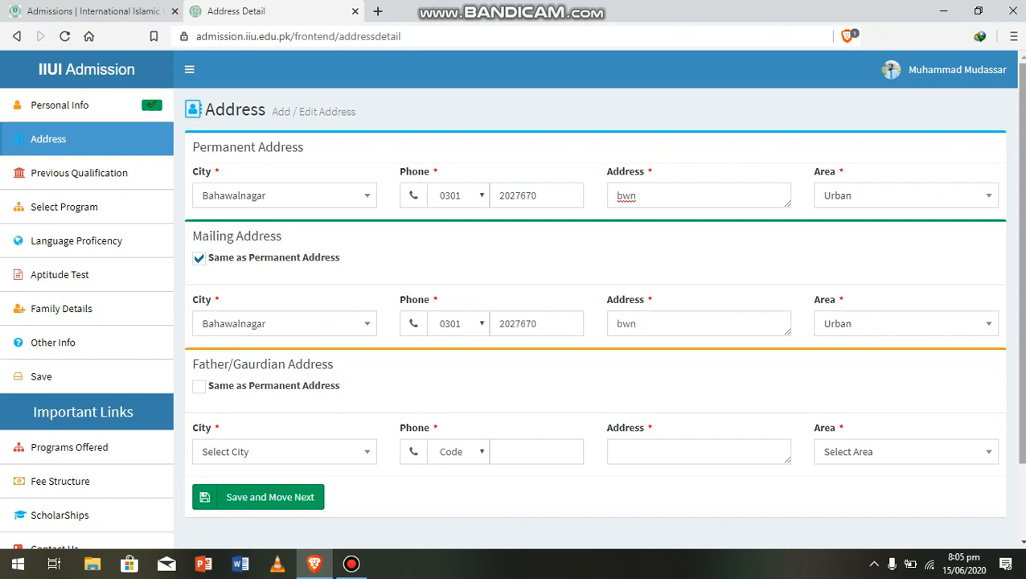
pyautogui.scroll(-2, 513, 299)
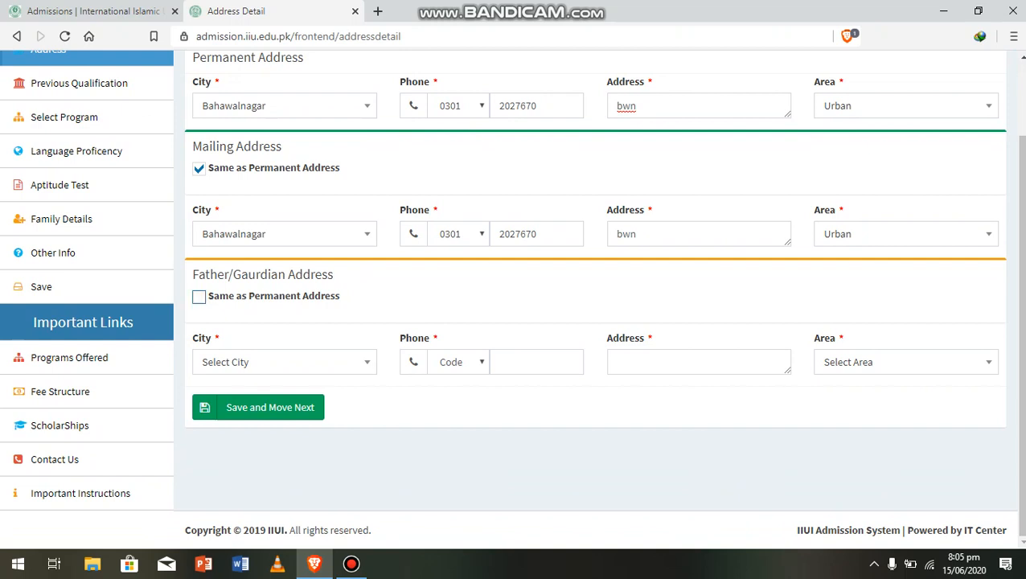
pyautogui.click(198, 296)
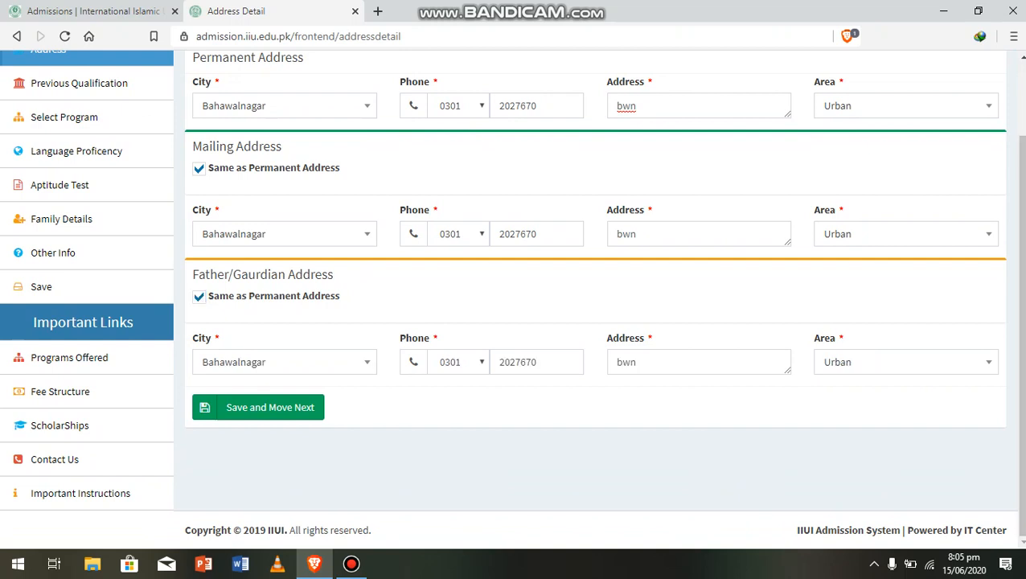
pyautogui.click(258, 407)
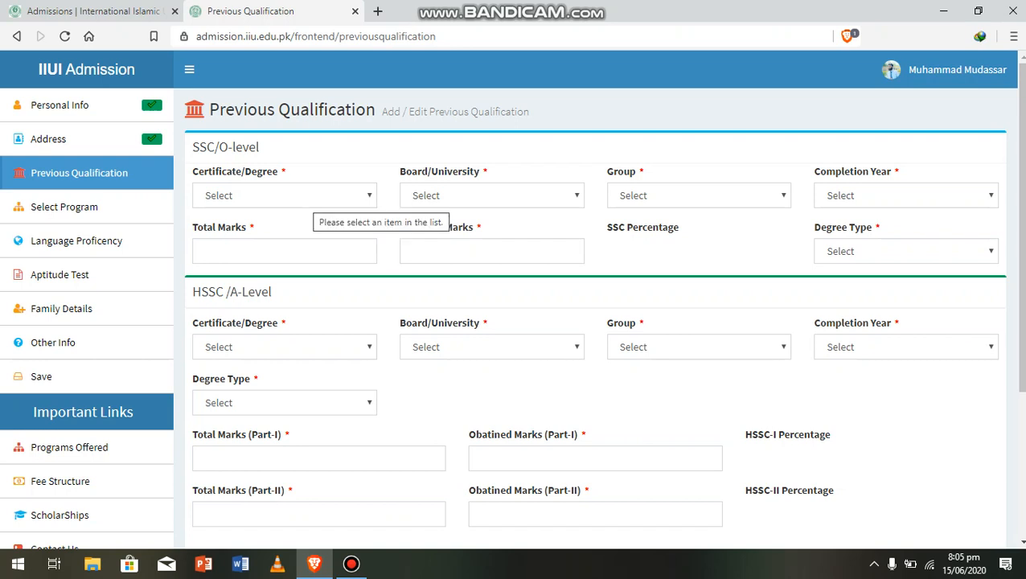
# Set the SSC entry to SSC, BISE Lahore, Science, completed 2015
pyautogui.click(313, 197)
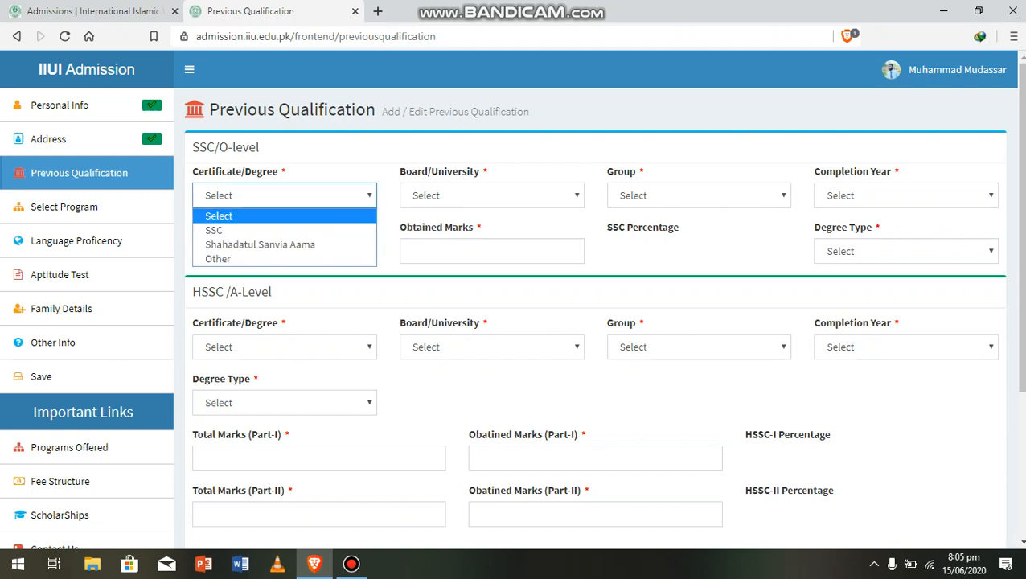
pyautogui.click(301, 231)
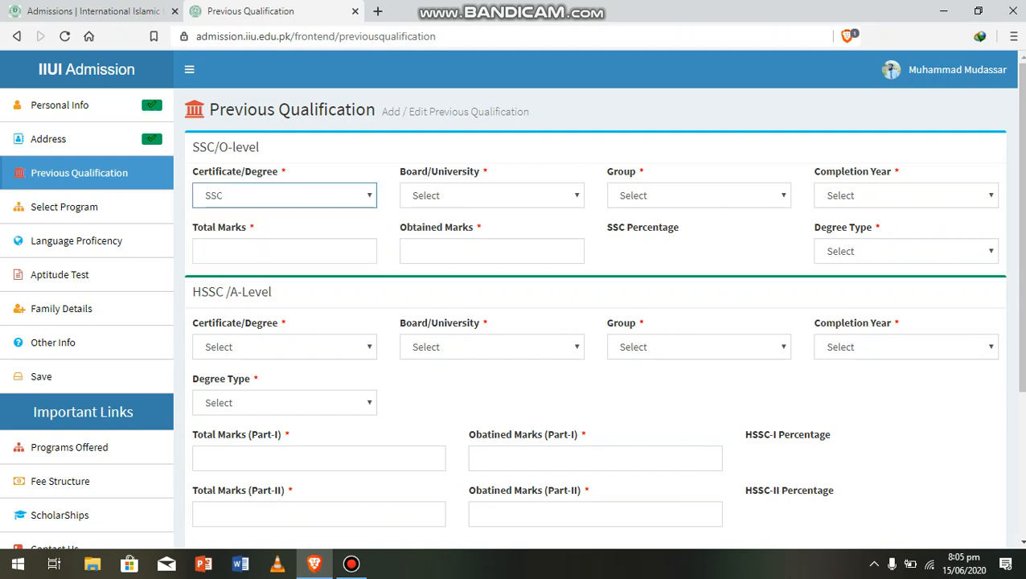
pyautogui.click(492, 196)
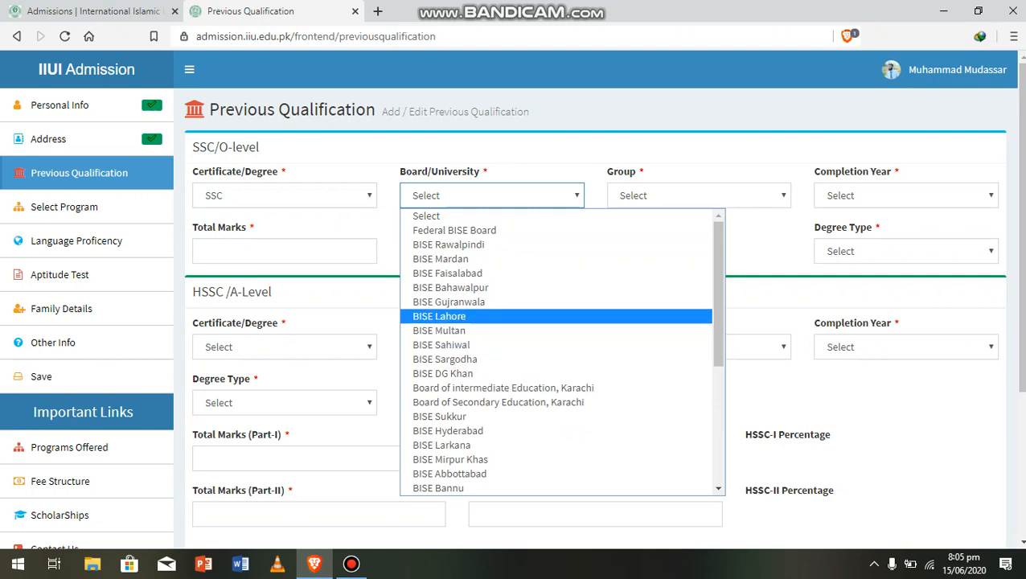
pyautogui.click(439, 316)
pyautogui.click(698, 195)
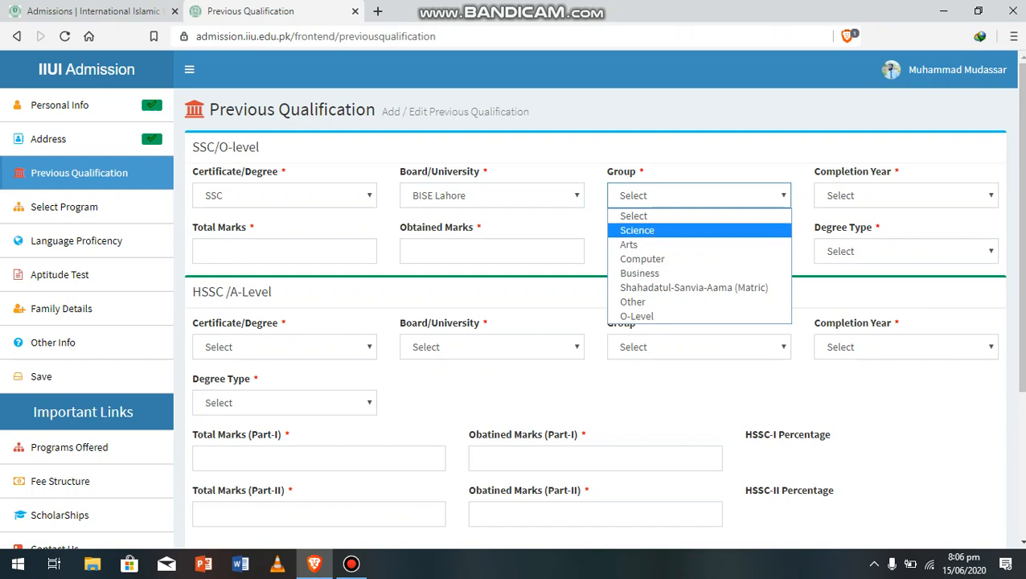
pyautogui.click(637, 230)
pyautogui.click(906, 196)
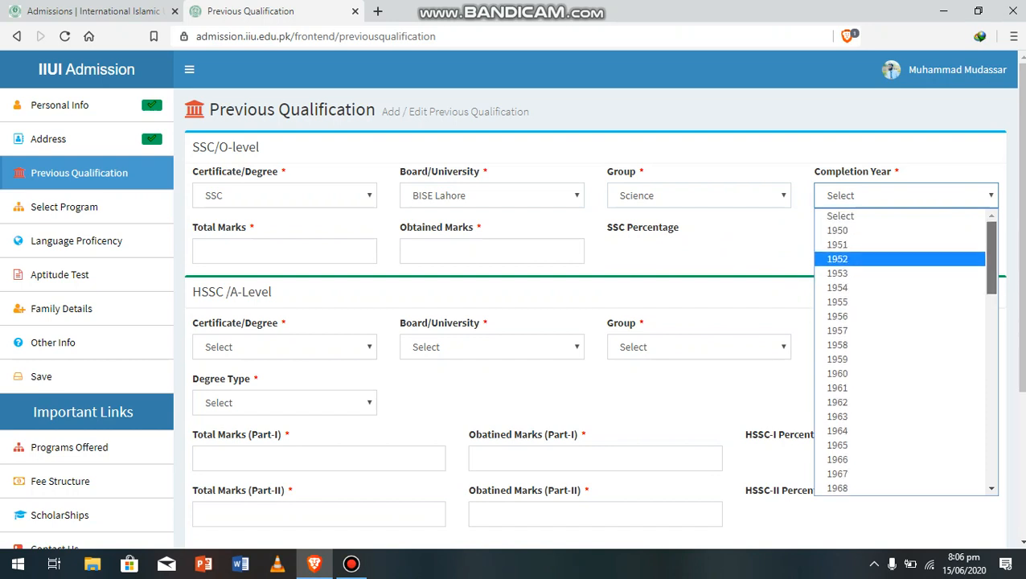
pyautogui.scroll(-8, 900, 350)
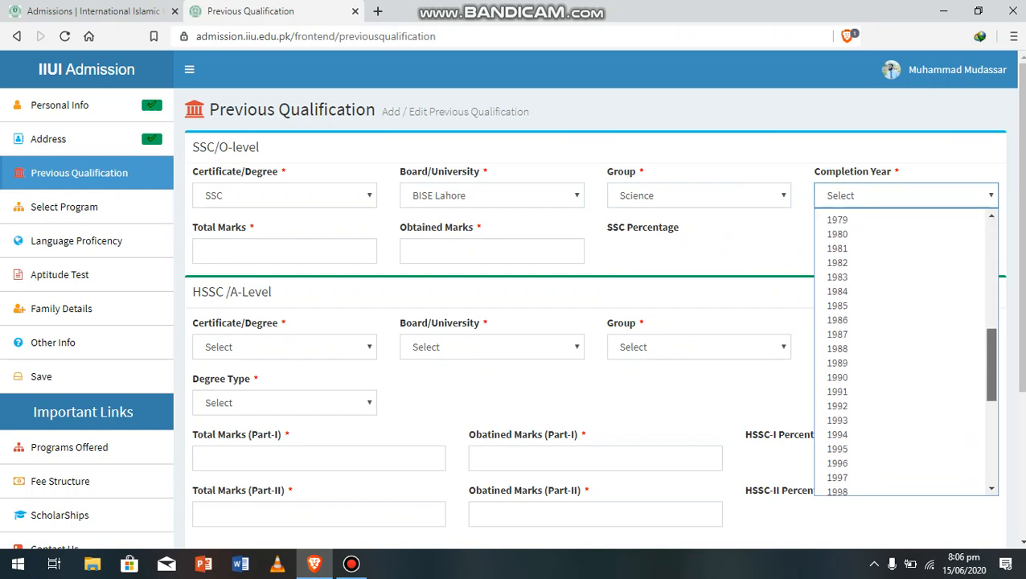
pyautogui.scroll(-3, 900, 349)
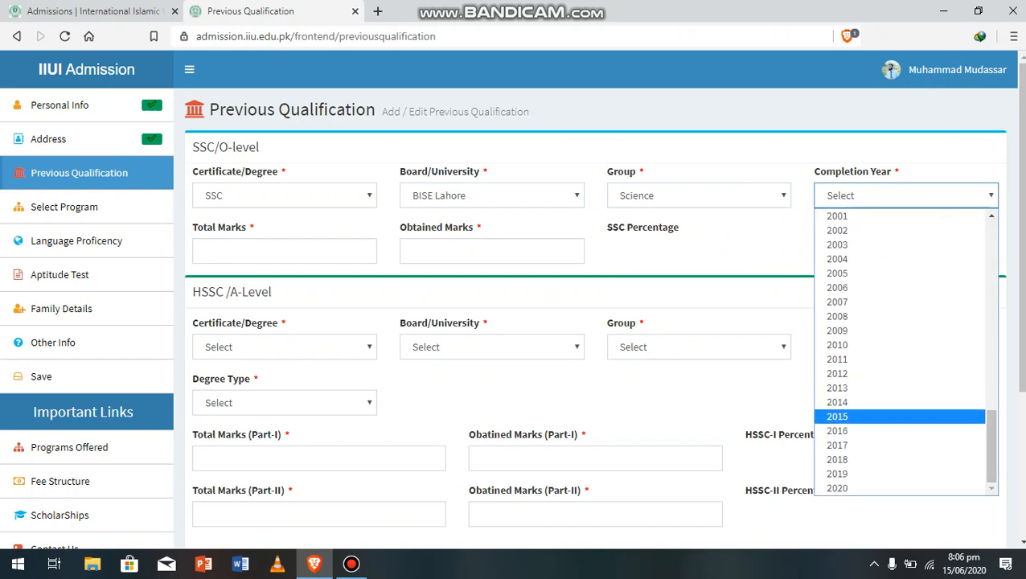
pyautogui.click(837, 416)
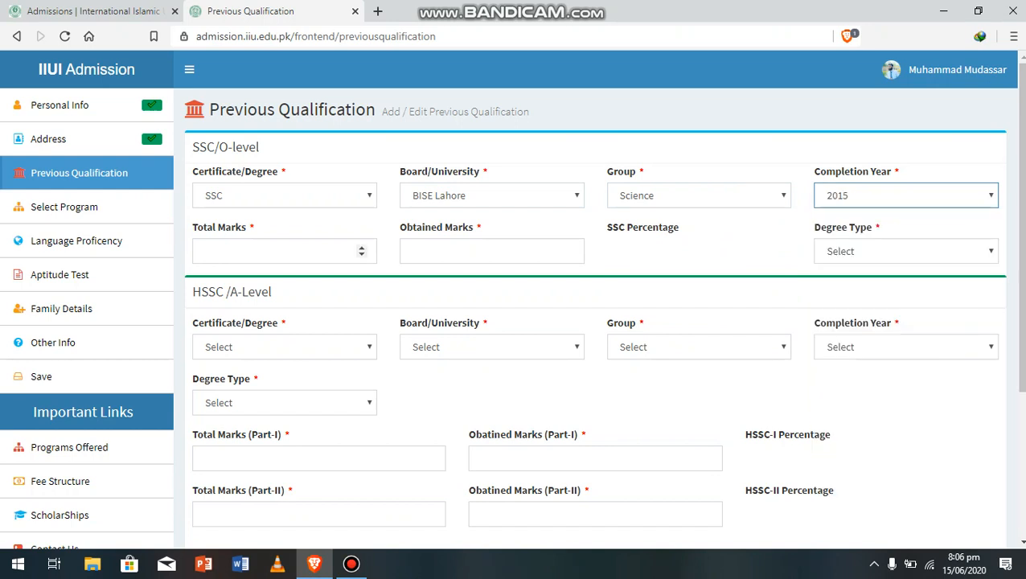
# Enter SSC marks 905 out of 1100 and set the degree type to Regular
pyautogui.click(321, 251)
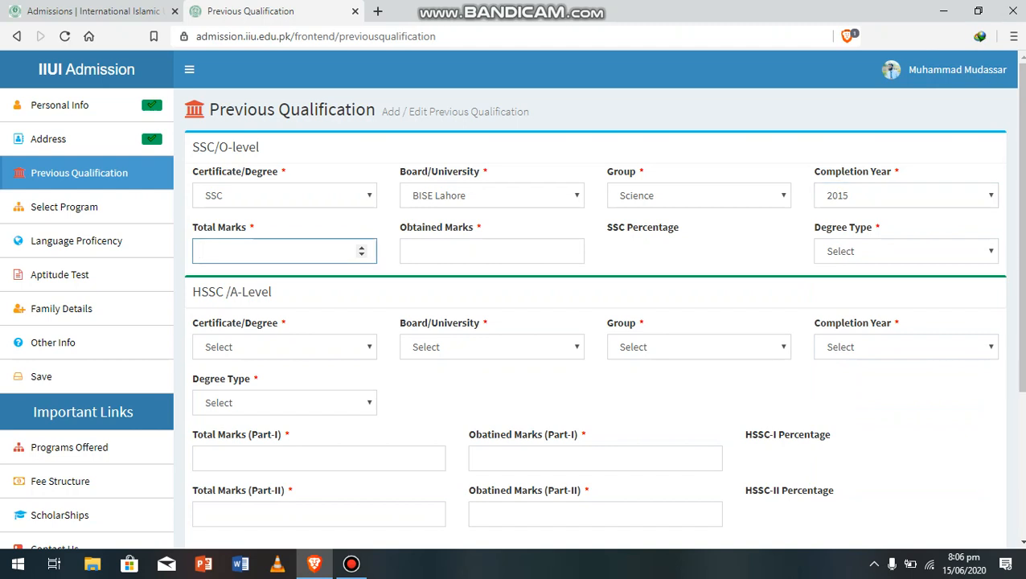
pyautogui.write('1100')
pyautogui.click(492, 250)
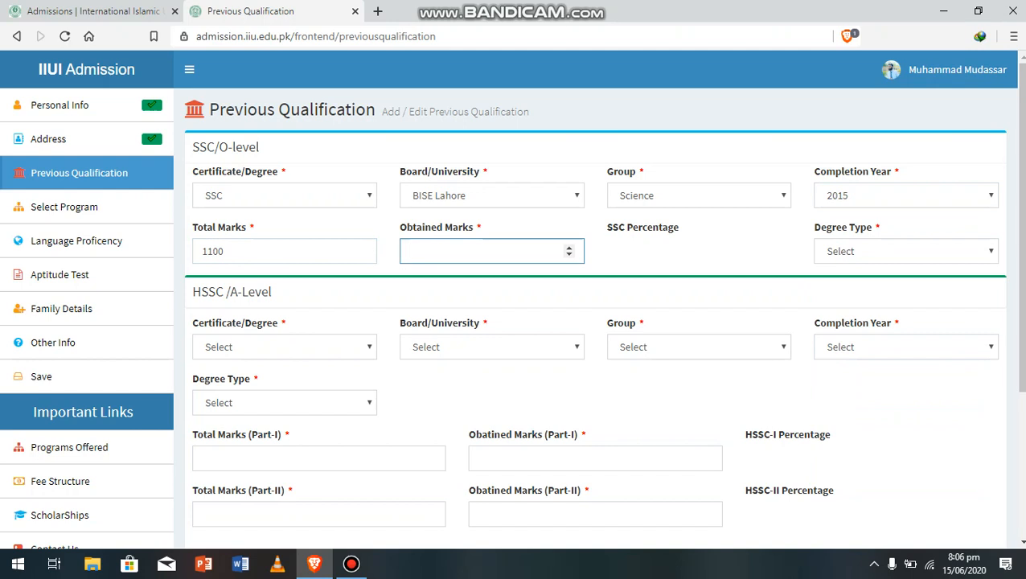
pyautogui.write('905')
pyautogui.click(906, 251)
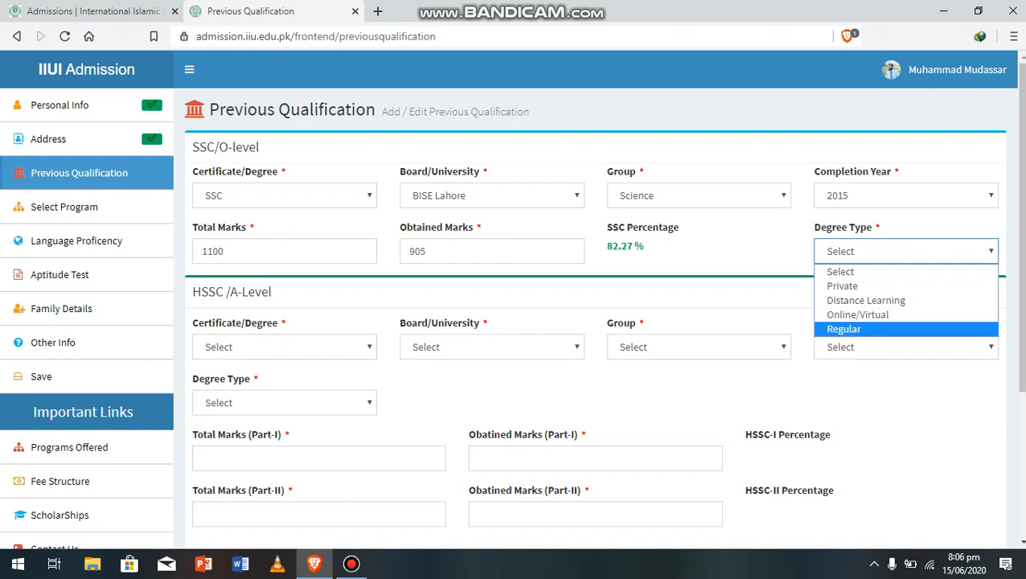
pyautogui.press('Return')
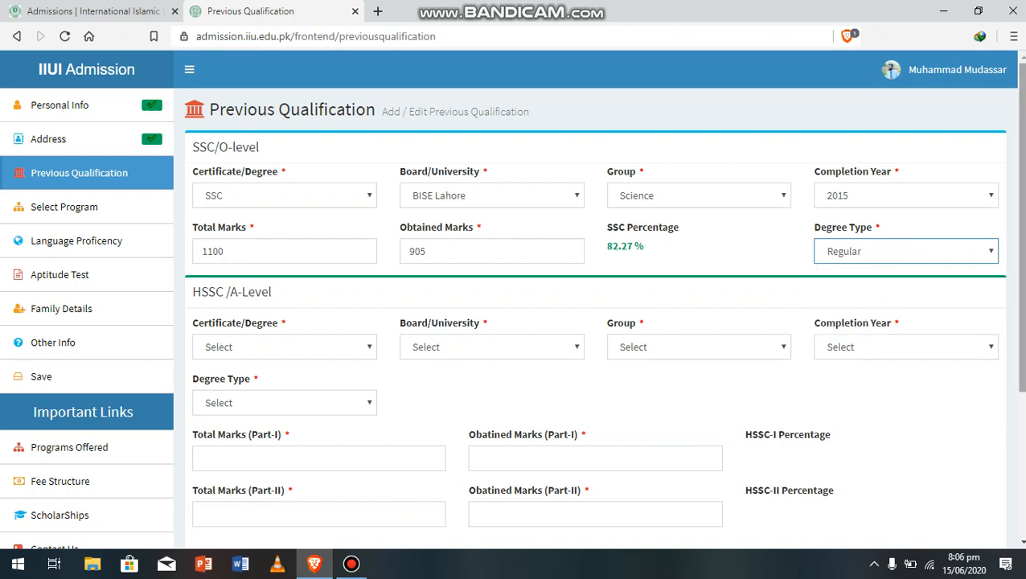
pyautogui.scroll(-1, 511, 299)
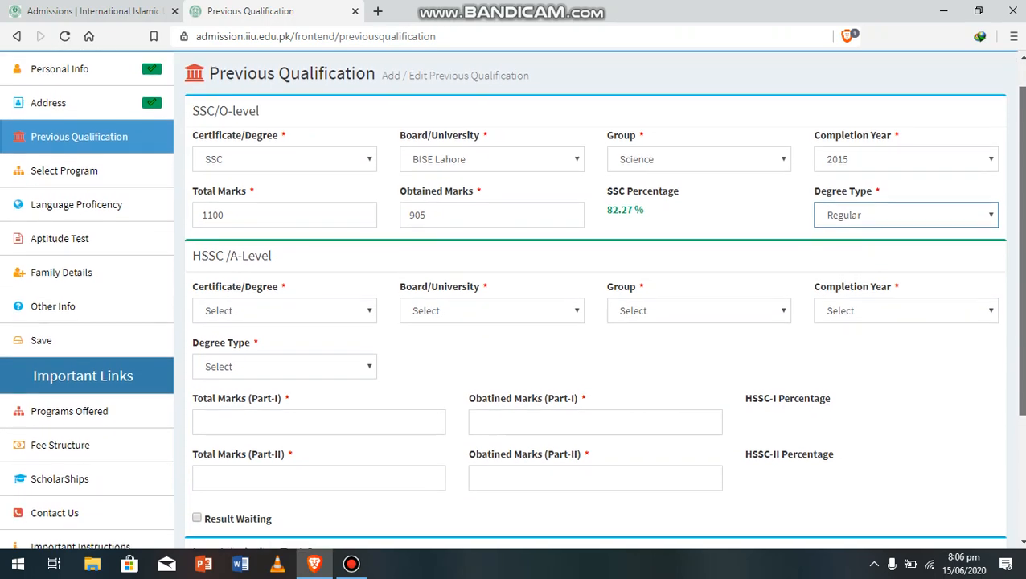
pyautogui.click(284, 309)
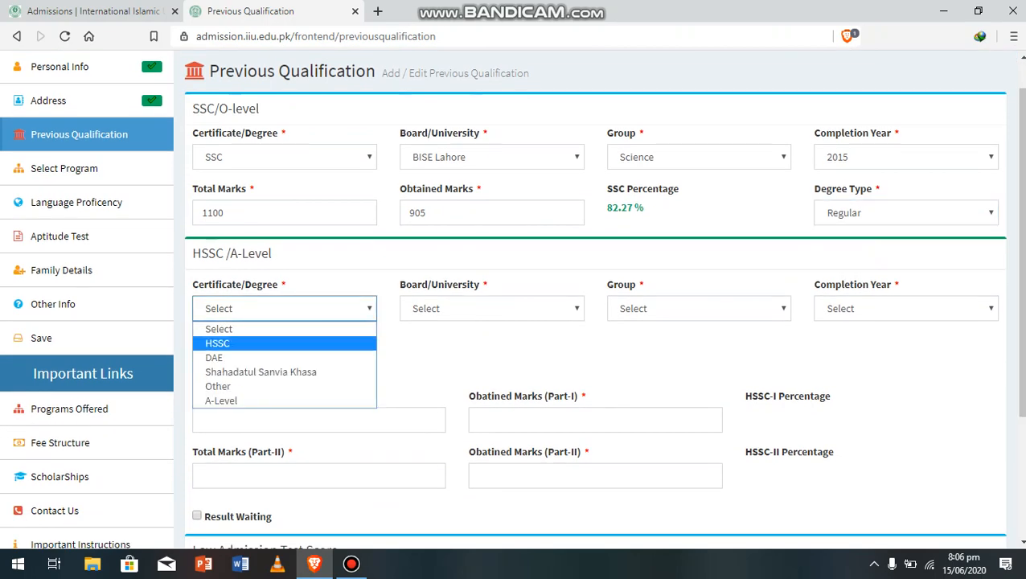
# Set the HSSC entry to HSSC, BISE Lahore, Pre-Engineering, completed 2017
pyautogui.press('Return')
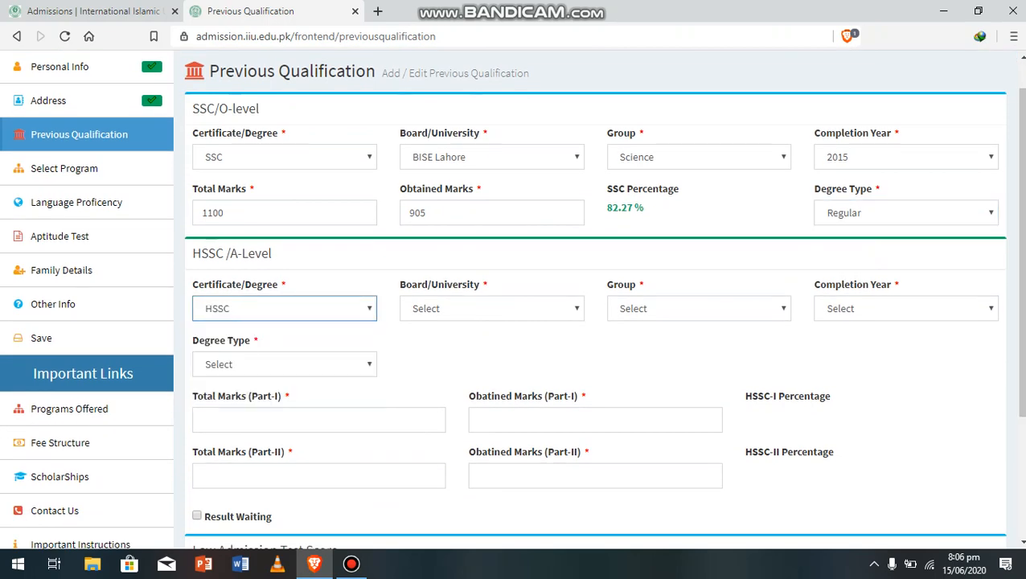
pyautogui.click(471, 311)
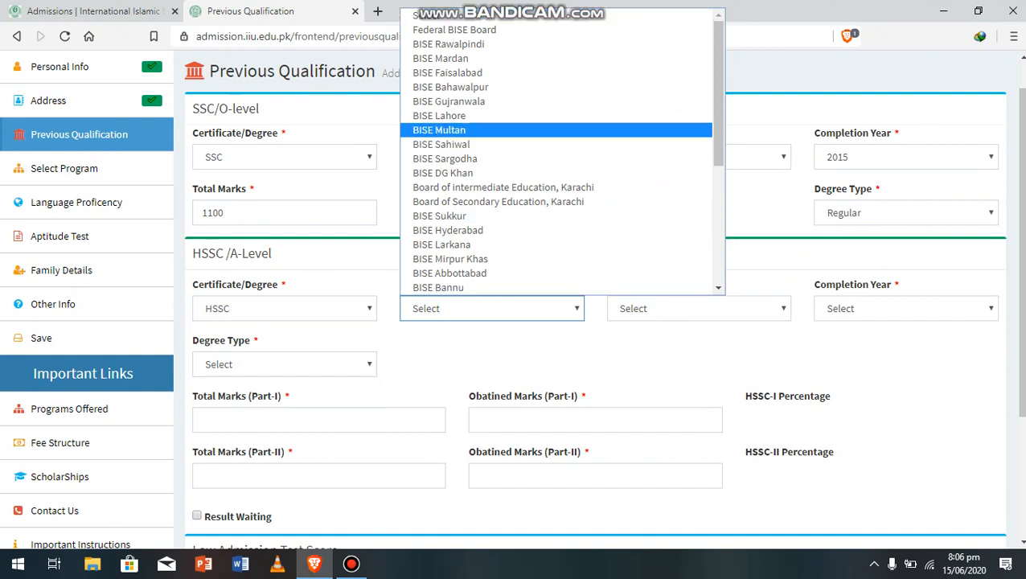
pyautogui.press('Up')
pyautogui.press('Return')
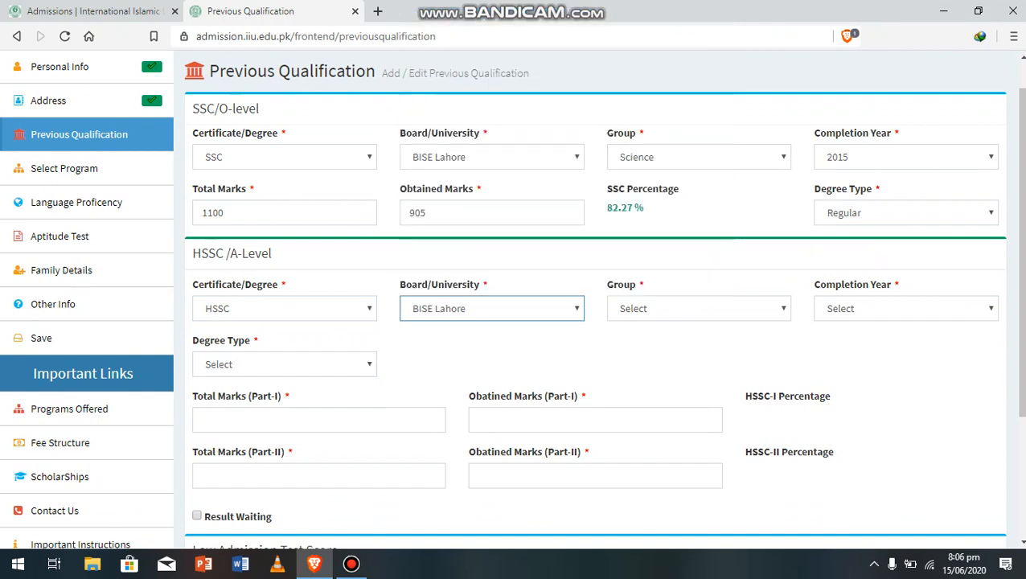
pyautogui.click(698, 310)
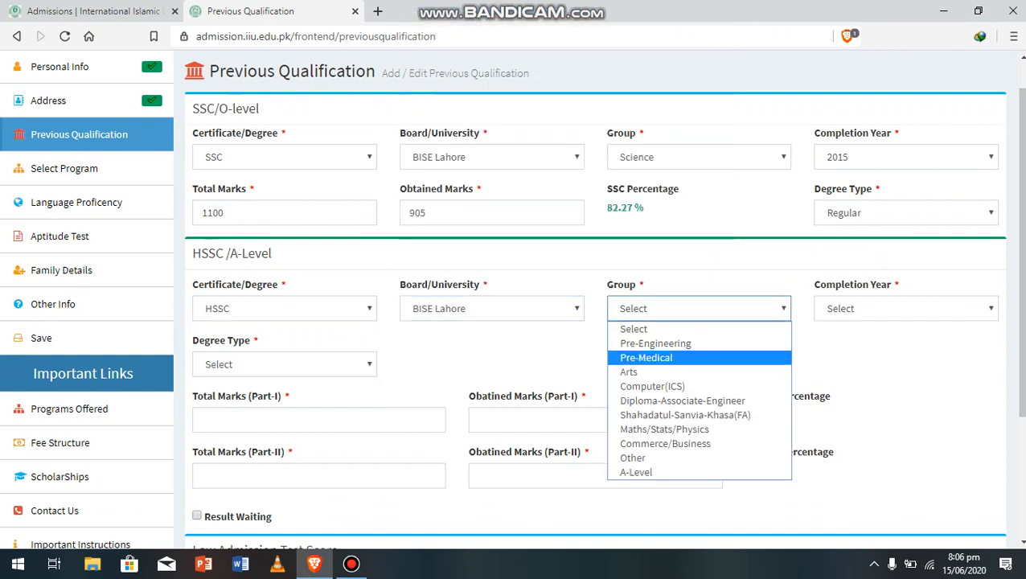
pyautogui.press('Down')
pyautogui.press('Up')
pyautogui.press('Up')
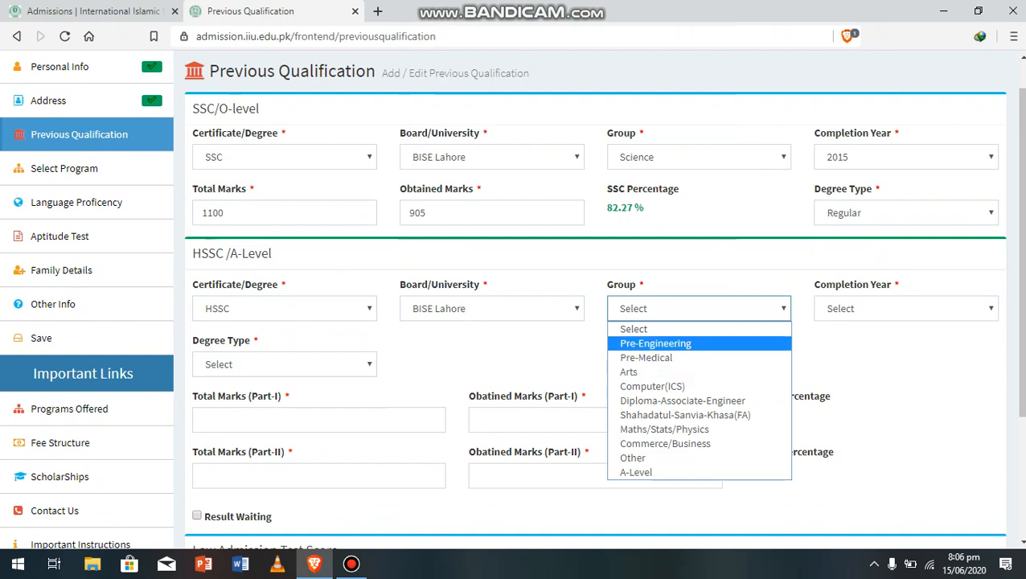
pyautogui.press('Return')
pyautogui.click(905, 308)
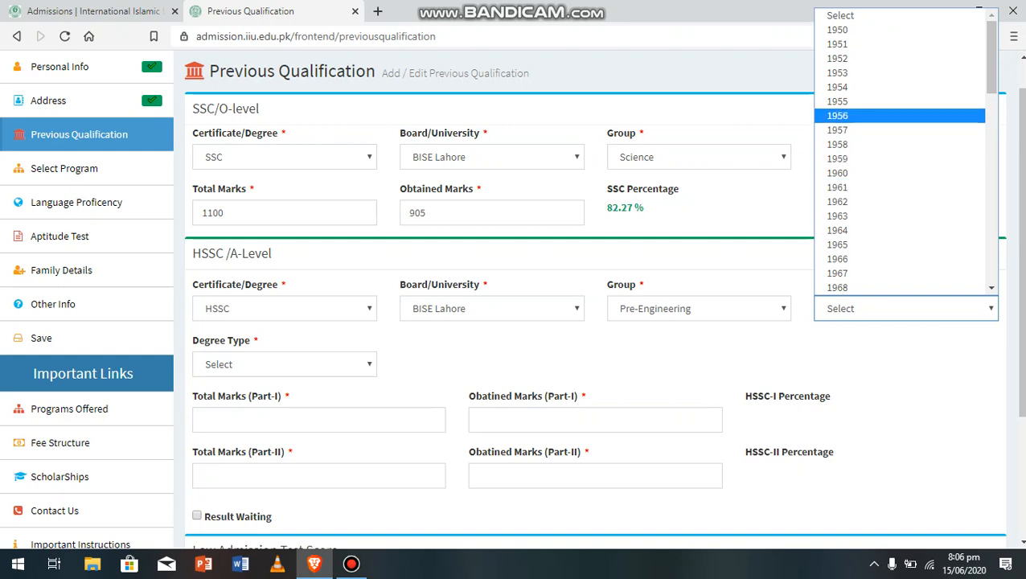
pyautogui.moveTo(991, 72); pyautogui.dragTo(991, 253)
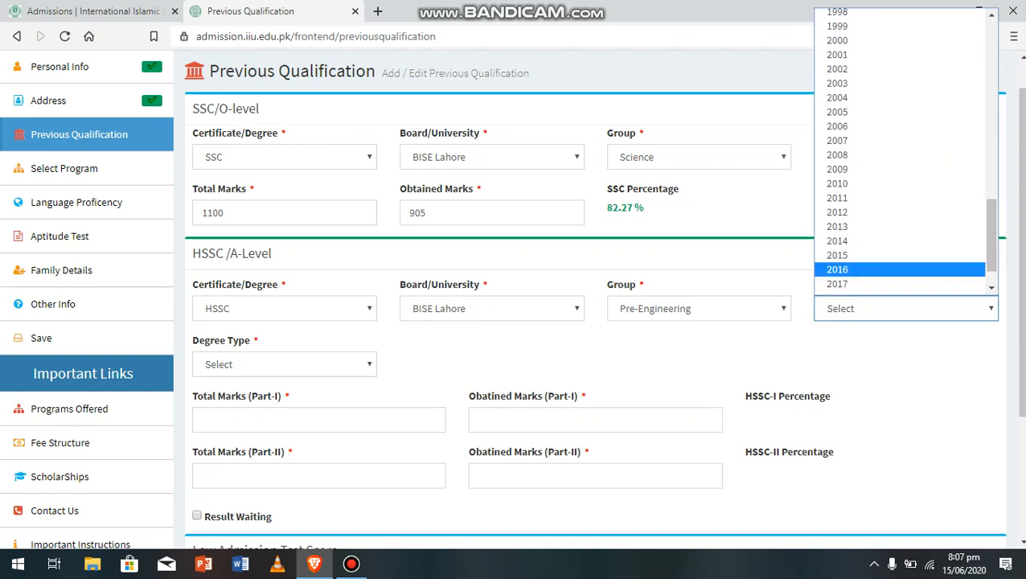
pyautogui.click(837, 273)
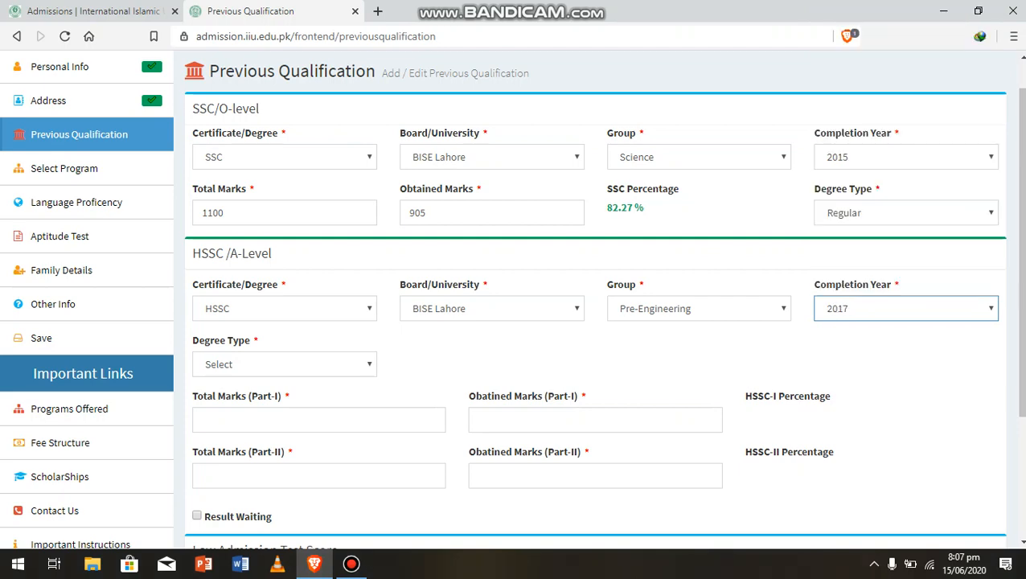
# Pick Regular from the HSSC Degree Type list
pyautogui.scroll(-1, 837, 273)
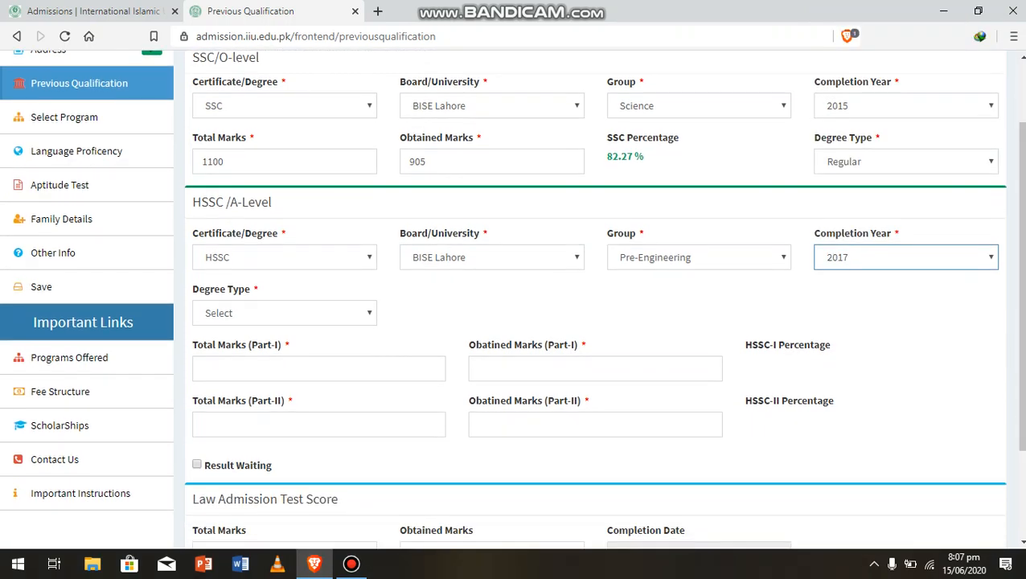
pyautogui.click(285, 312)
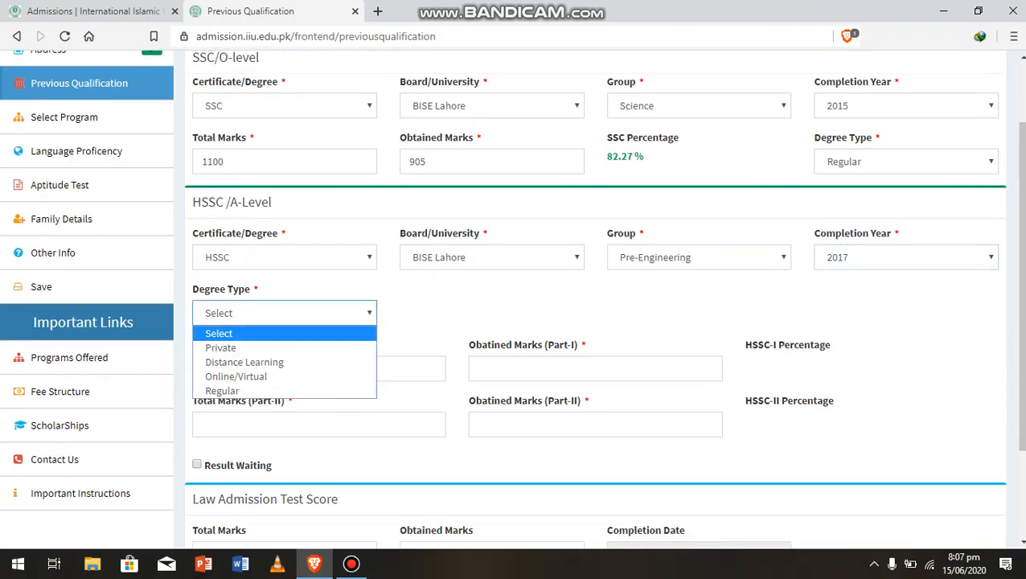
pyautogui.press('Escape')
pyautogui.click(354, 313)
pyautogui.press('Down')
pyautogui.press('Down')
pyautogui.press('Down')
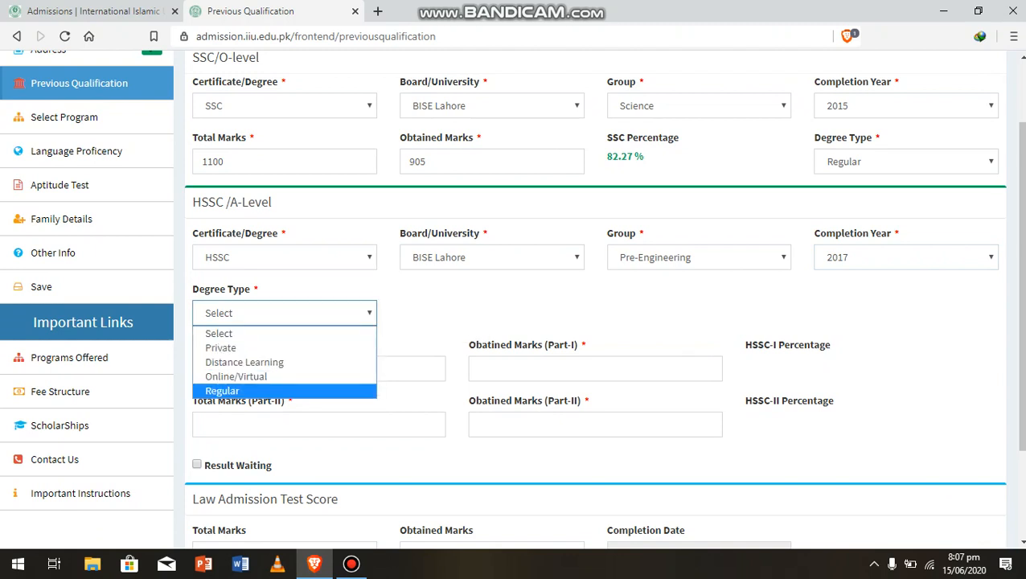
pyautogui.press('Return')
pyautogui.press('Tab')
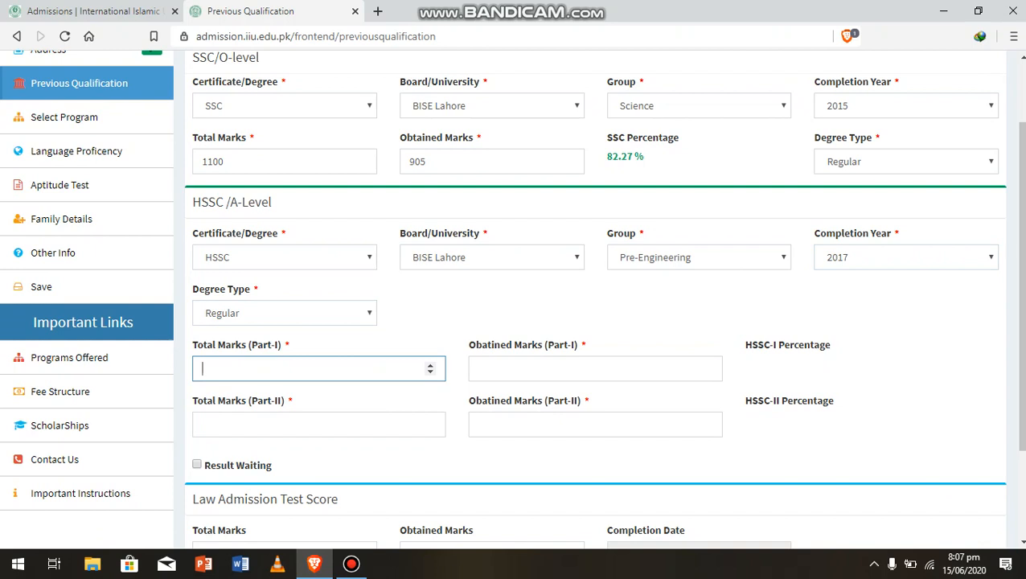
# Enter HSSC Part-I marks as 505 total and 405 obtained, correcting earlier mistyped totals
pyautogui.write('1')
pyautogui.press('BackSpace')
pyautogui.write('435')
pyautogui.press('BackSpace')
pyautogui.press('BackSpace')
pyautogui.press('BackSpace')
pyautogui.write('505')
pyautogui.click(477, 368)
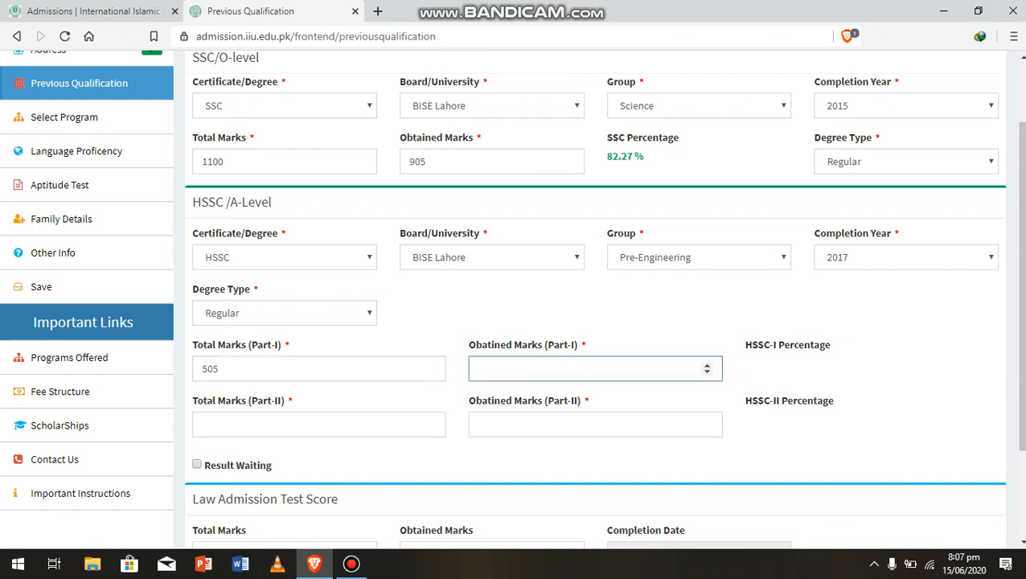
pyautogui.write('405')
pyautogui.press('Tab')
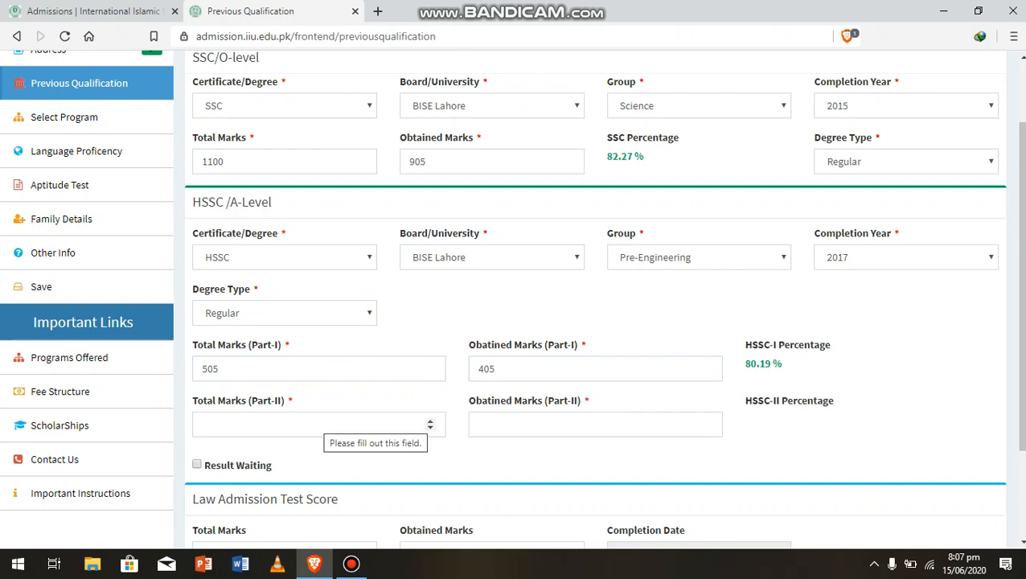
# Tick Result Waiting, clear the stray law test total, and submit with Save and Move Next
pyautogui.click(323, 422)
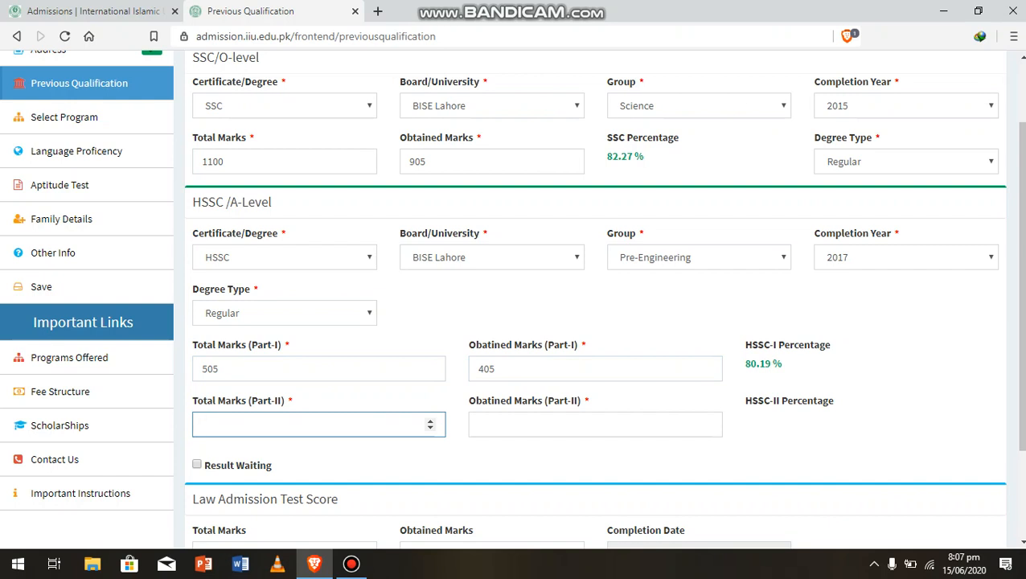
pyautogui.doubleClick(199, 466)
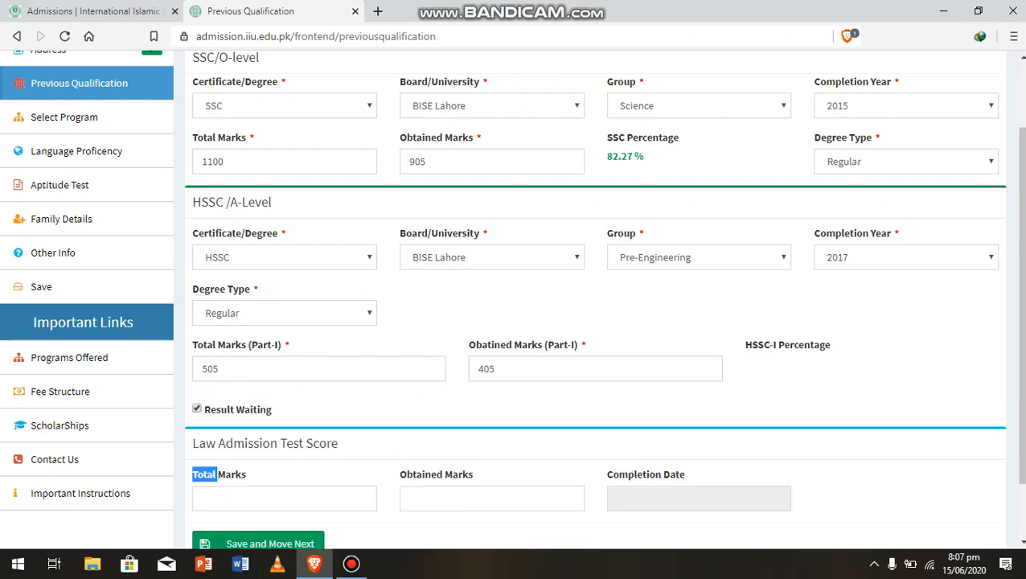
pyautogui.scroll(-2, 594, 298)
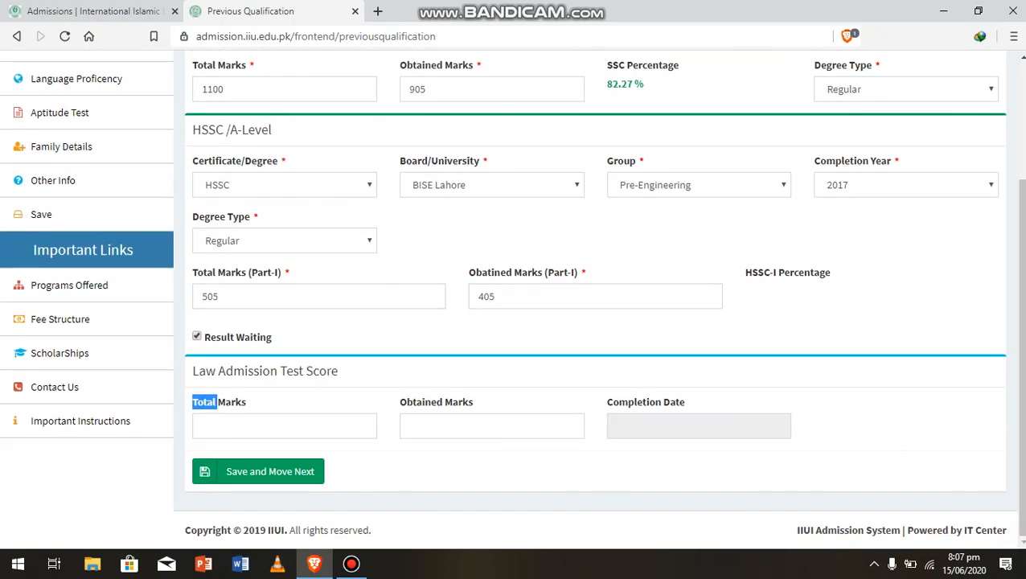
pyautogui.click(297, 426)
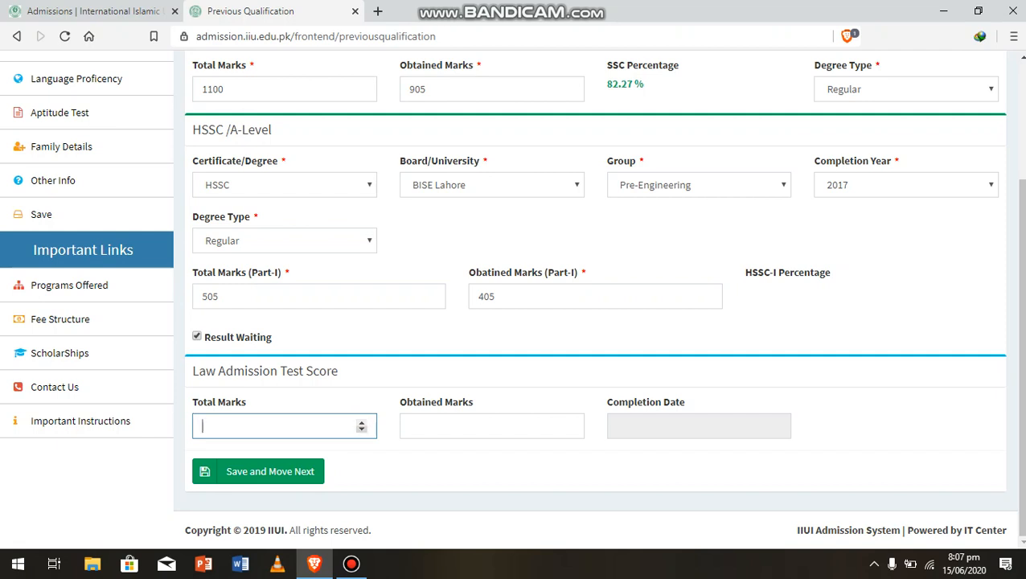
pyautogui.press('Down')
pyautogui.press('BackSpace')
pyautogui.press('BackSpace')
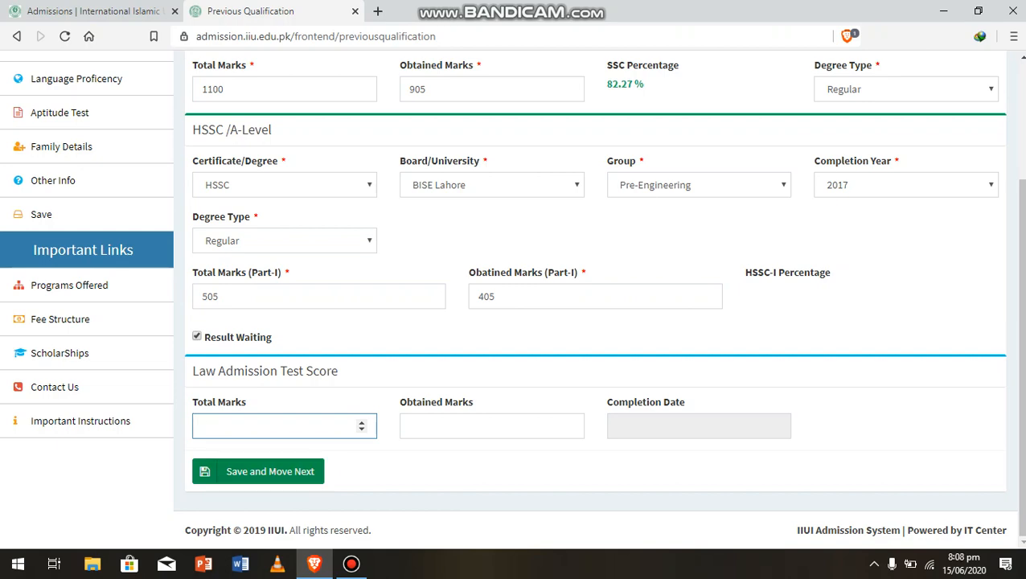
pyautogui.click(258, 471)
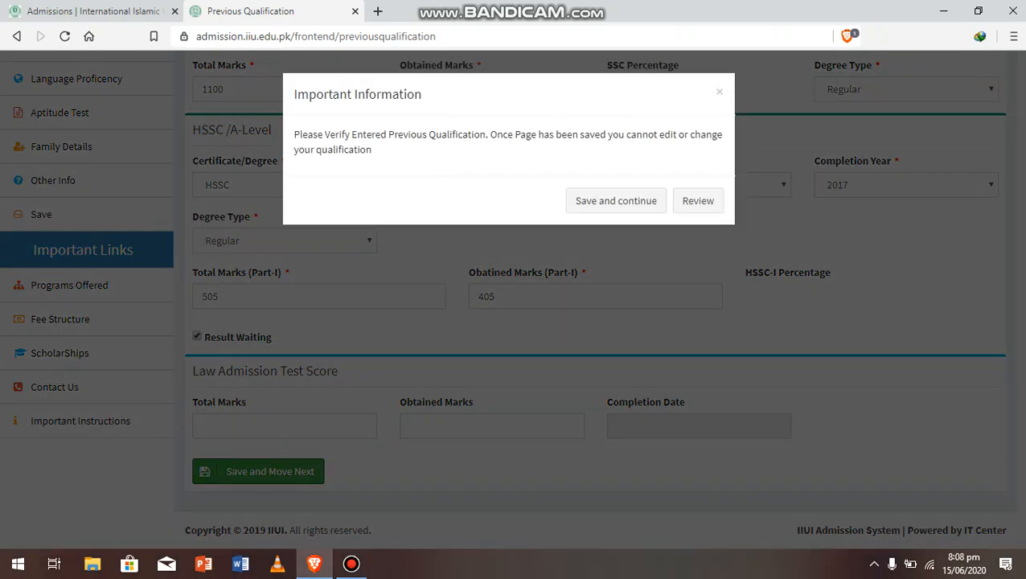
# Confirm saving in the Important Information dialog and browse the BS programs listed by faculty
pyautogui.click(615, 201)
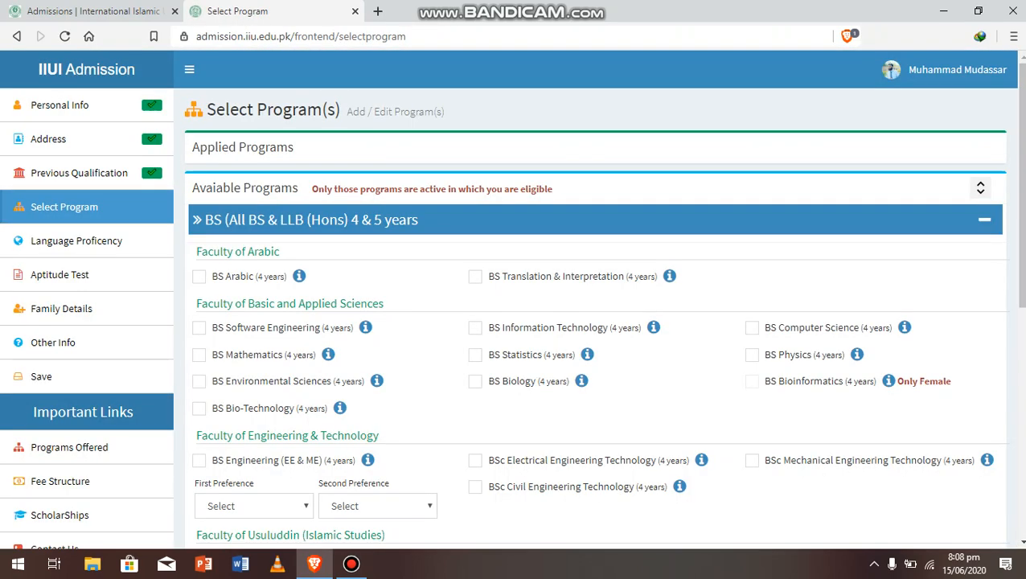
pyautogui.scroll(-1, 598, 321)
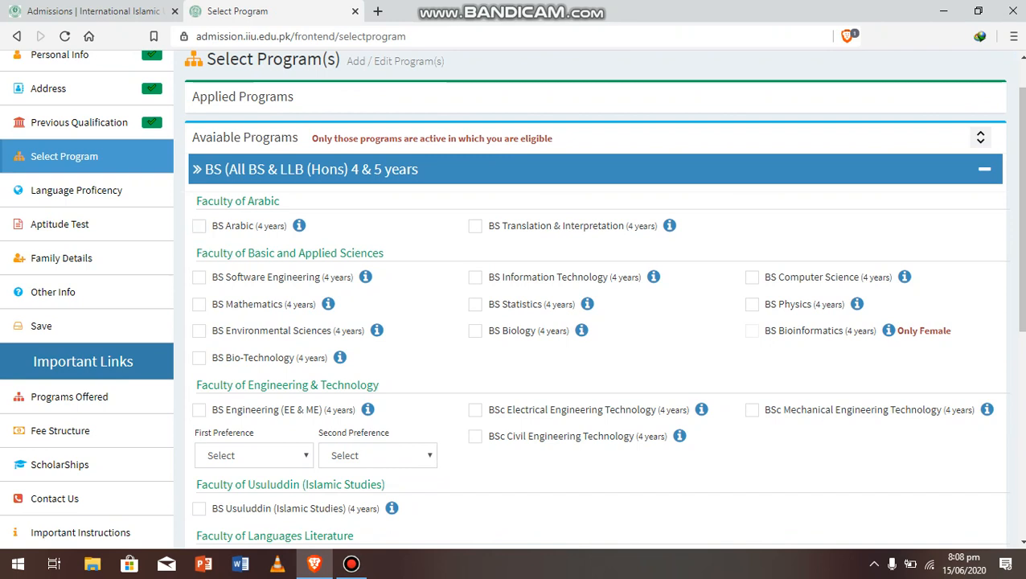
pyautogui.scroll(-2, 598, 321)
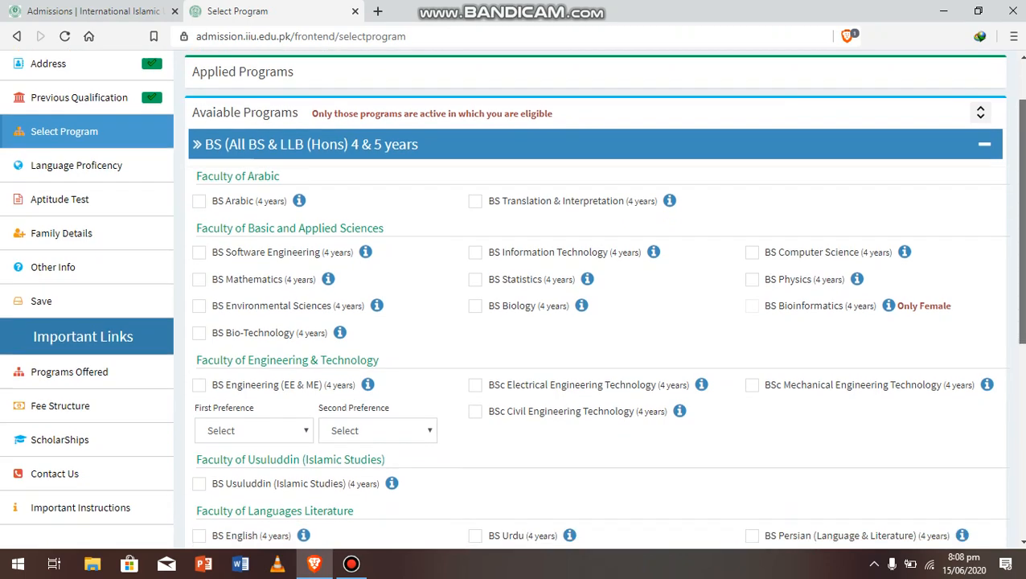
pyautogui.scroll(-1, 598, 322)
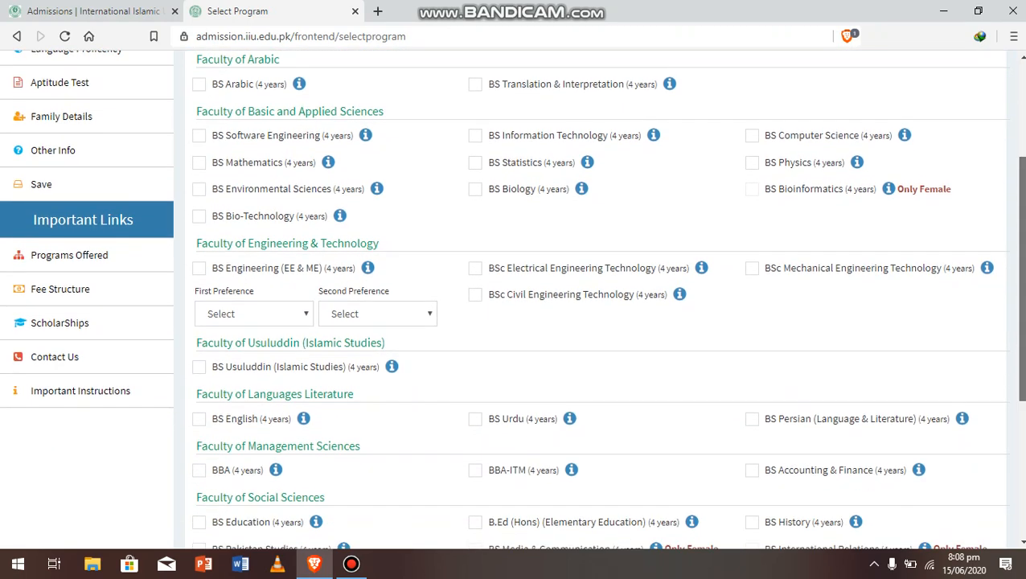
pyautogui.scroll(2, 598, 321)
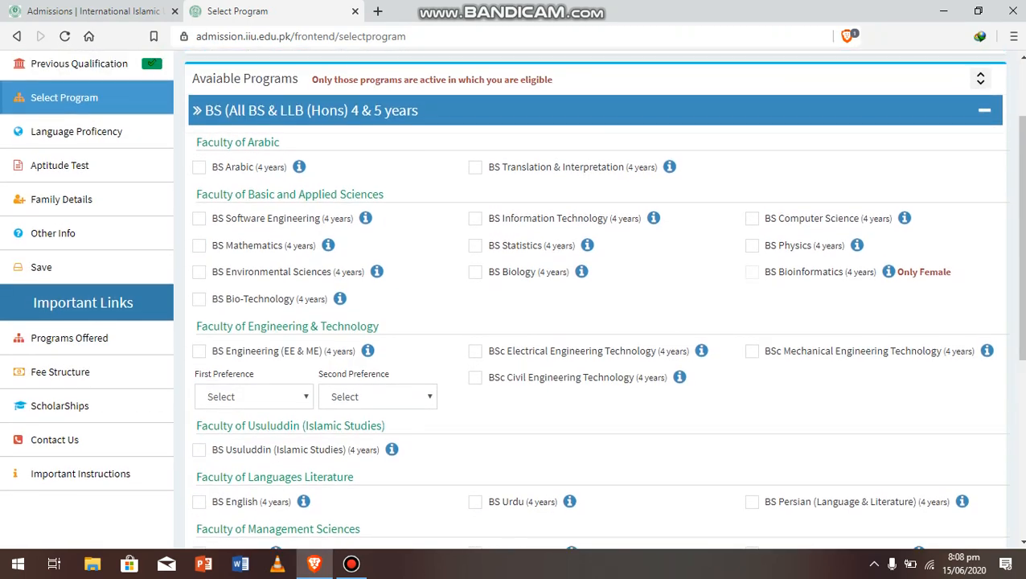
# Tick BS Mathematics, BS Physics and BS Computer Science, agreeing to each requirements popup
pyautogui.click(199, 245)
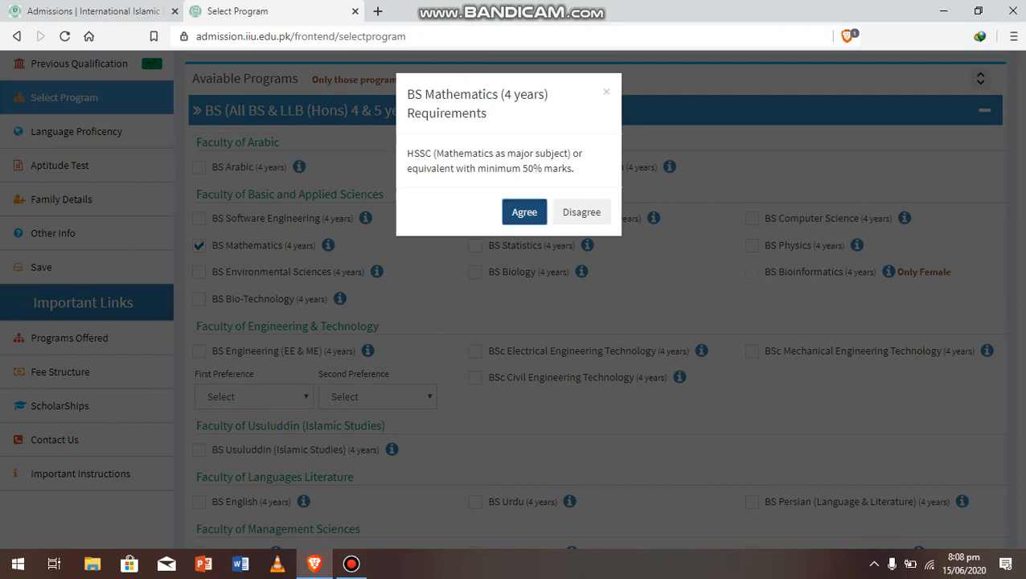
pyautogui.click(524, 212)
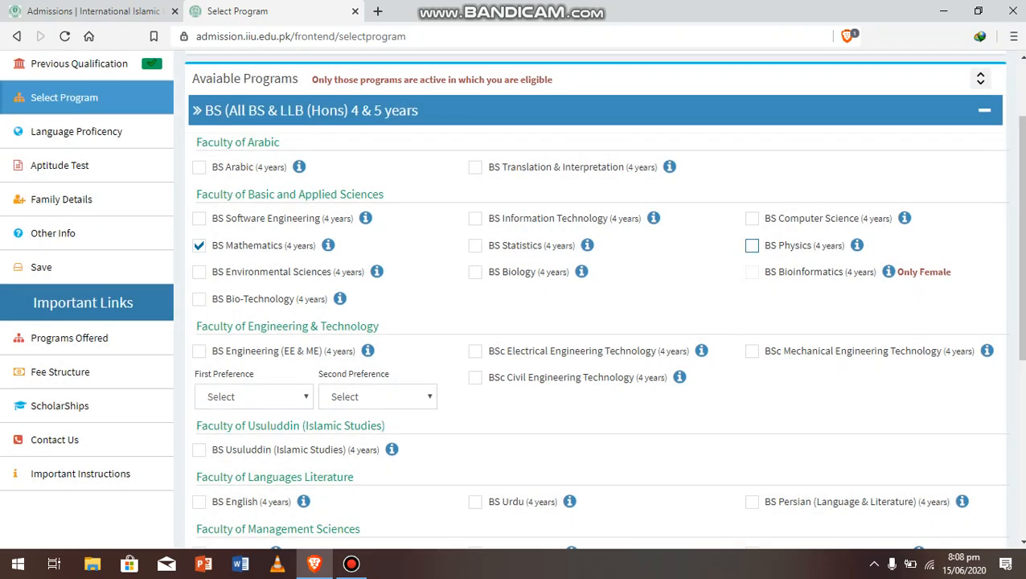
pyautogui.click(751, 245)
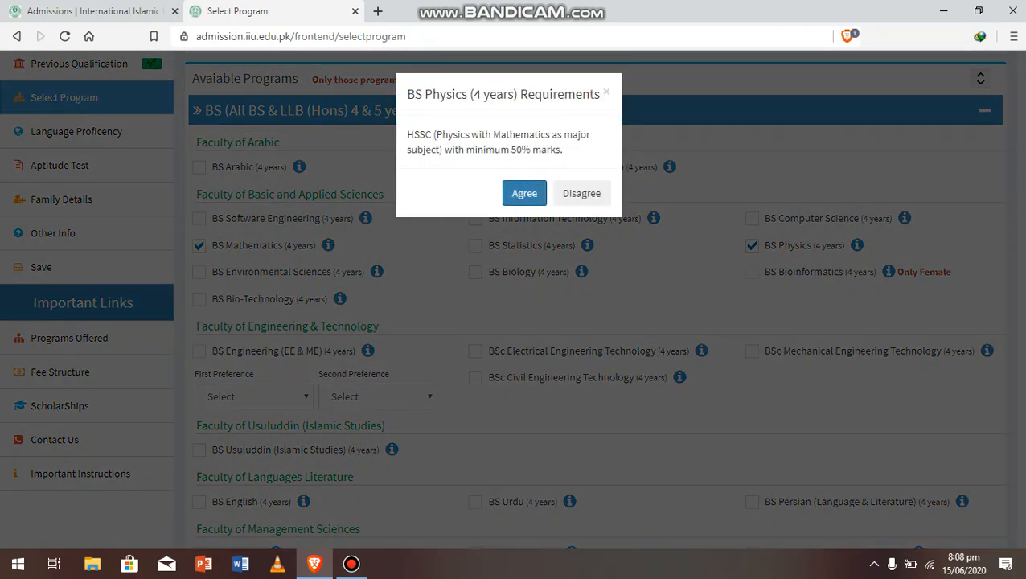
pyautogui.click(523, 175)
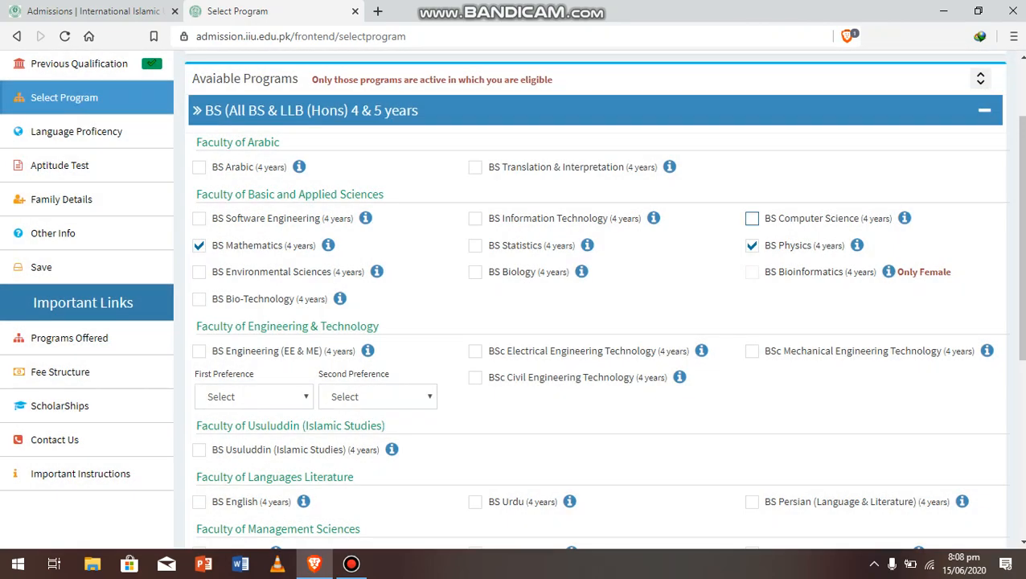
pyautogui.click(751, 217)
pyautogui.click(524, 239)
# Tick BS English and BS Urdu, agreeing to each requirements popup
pyautogui.scroll(-2, 595, 299)
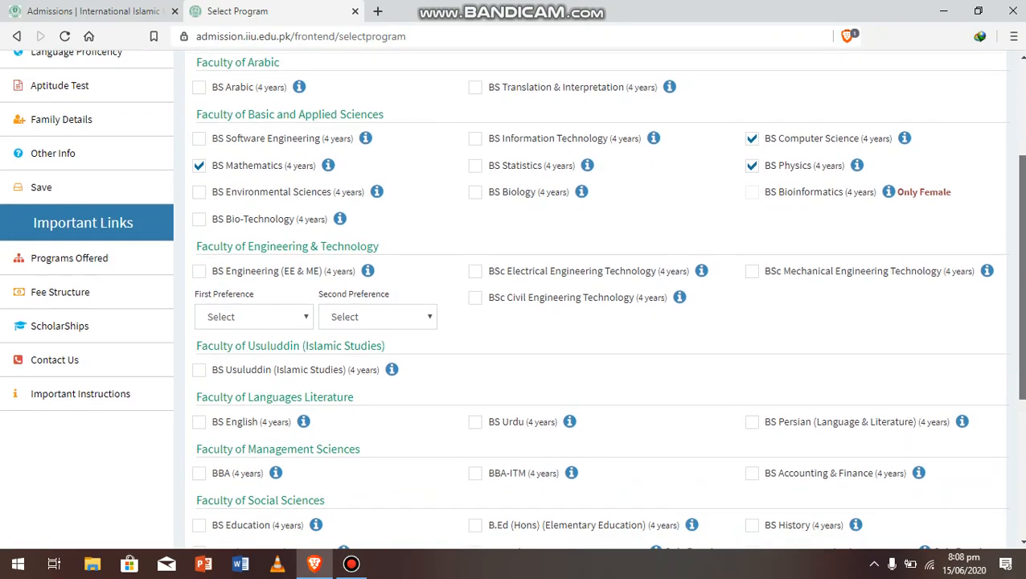
pyautogui.scroll(-2, 595, 299)
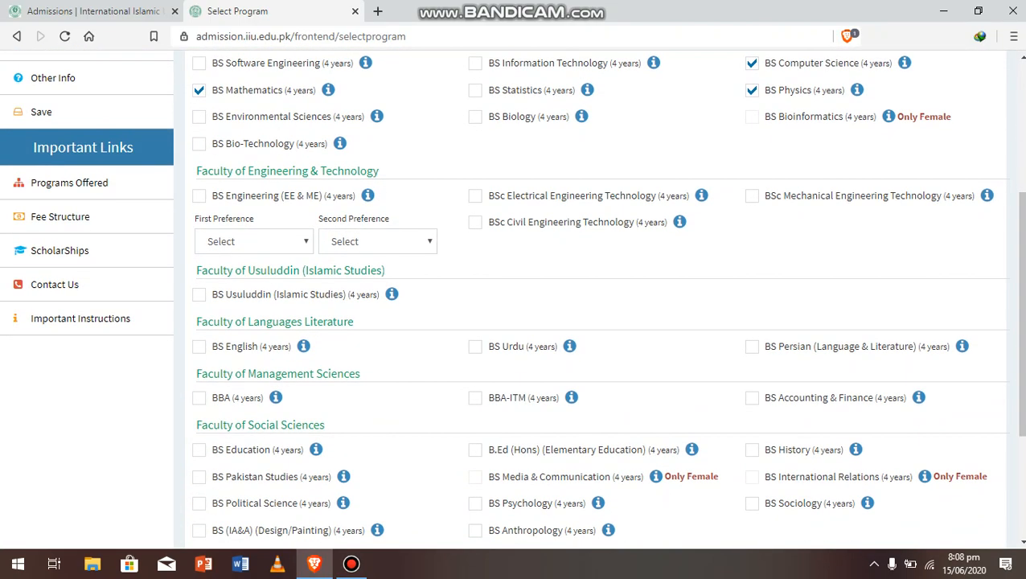
pyautogui.click(198, 345)
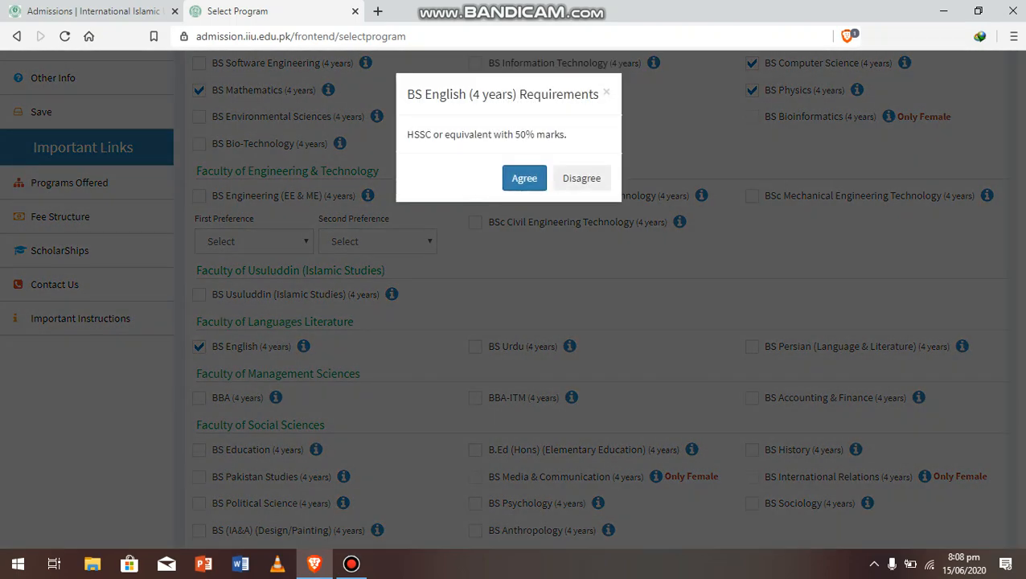
pyautogui.click(524, 177)
pyautogui.click(475, 346)
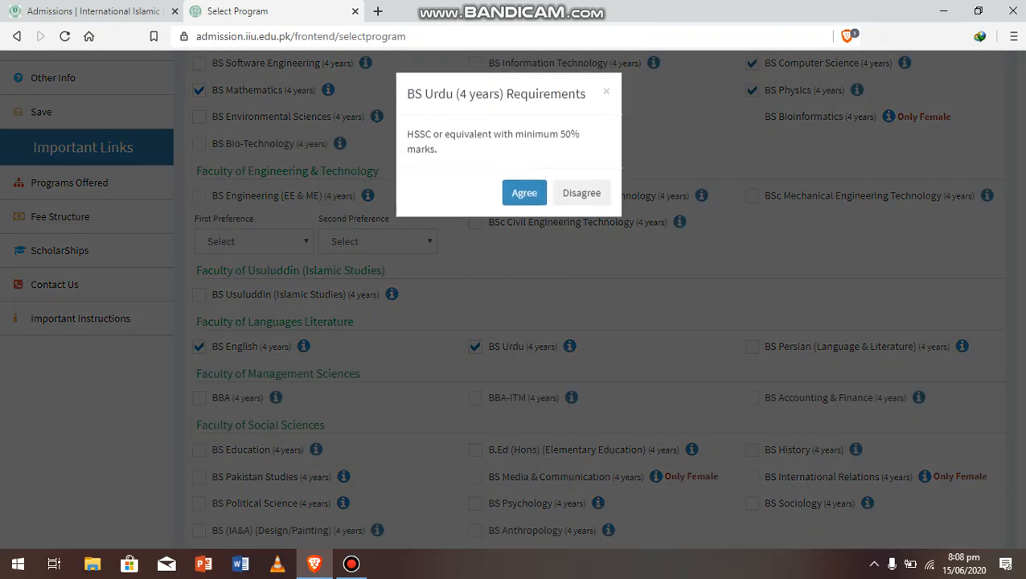
pyautogui.click(524, 193)
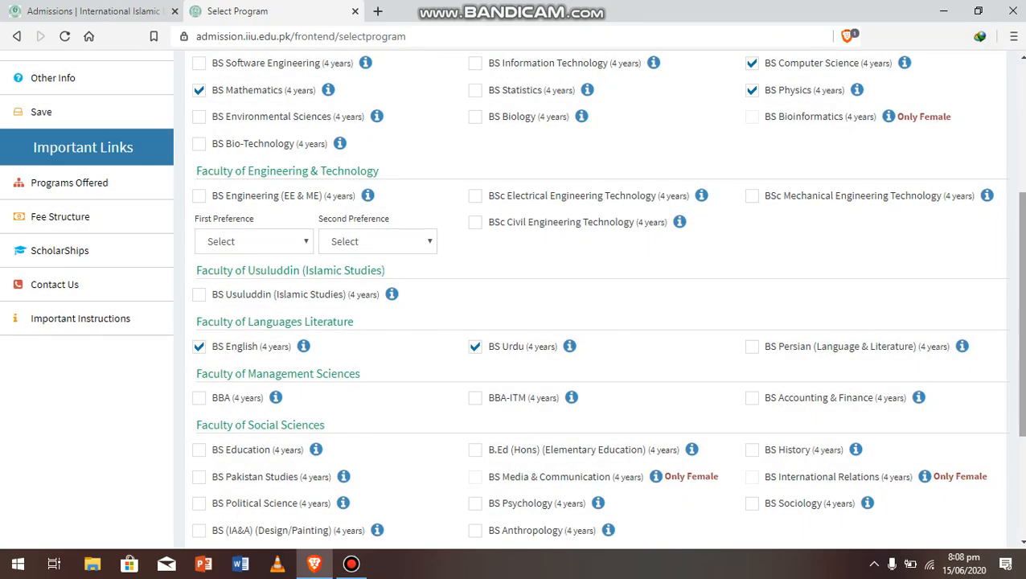
# Review the page and open the first and second preference dropdowns
pyautogui.scroll(-3, 515, 298)
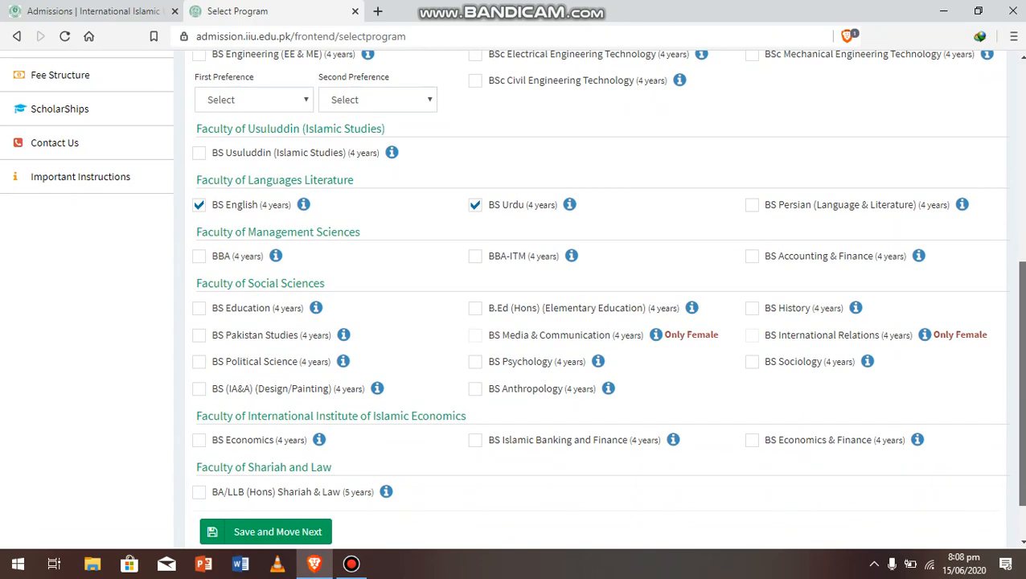
pyautogui.scroll(-2, 514, 298)
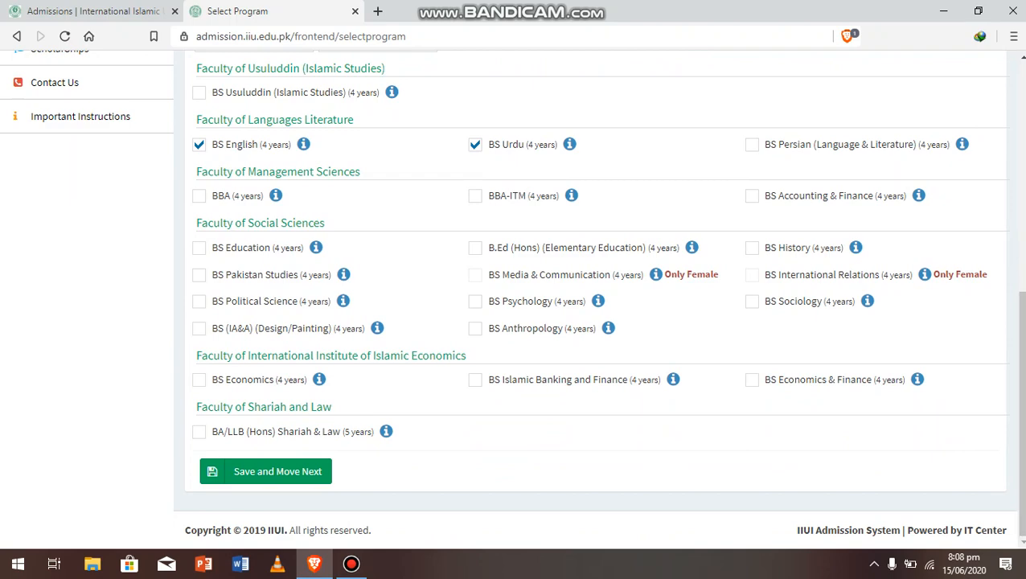
pyautogui.scroll(1, 515, 297)
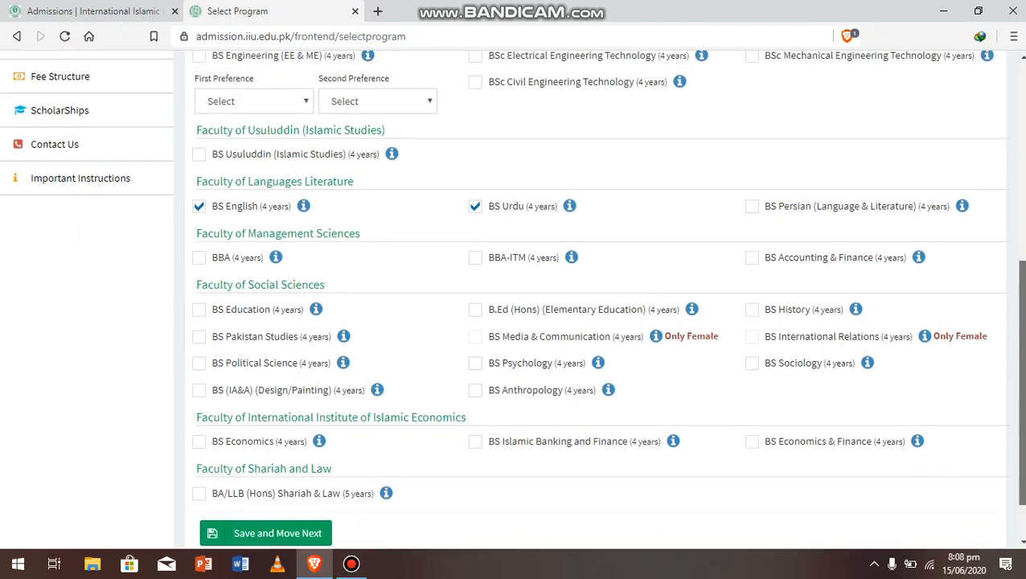
pyautogui.scroll(2, 514, 298)
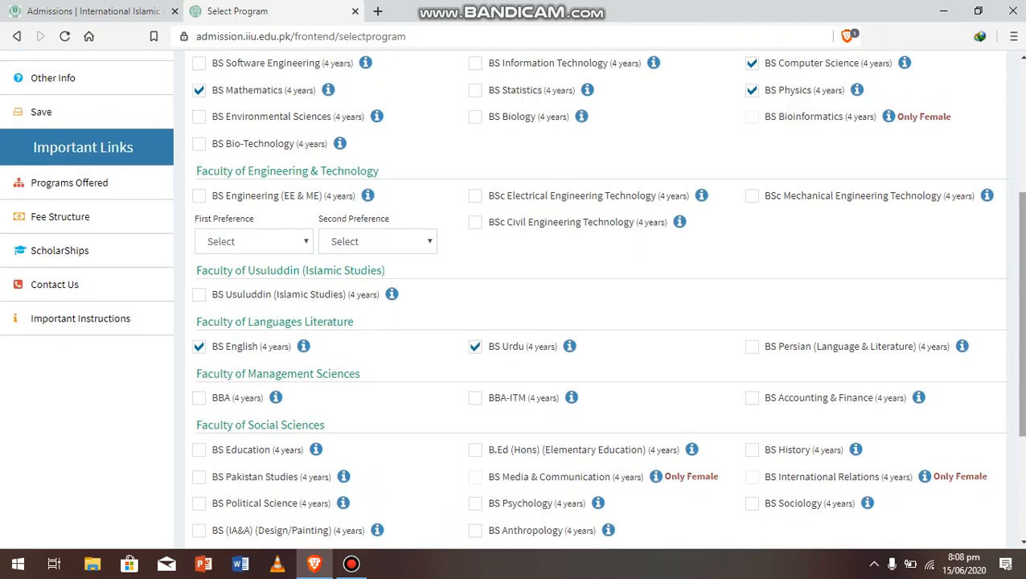
pyautogui.click(254, 241)
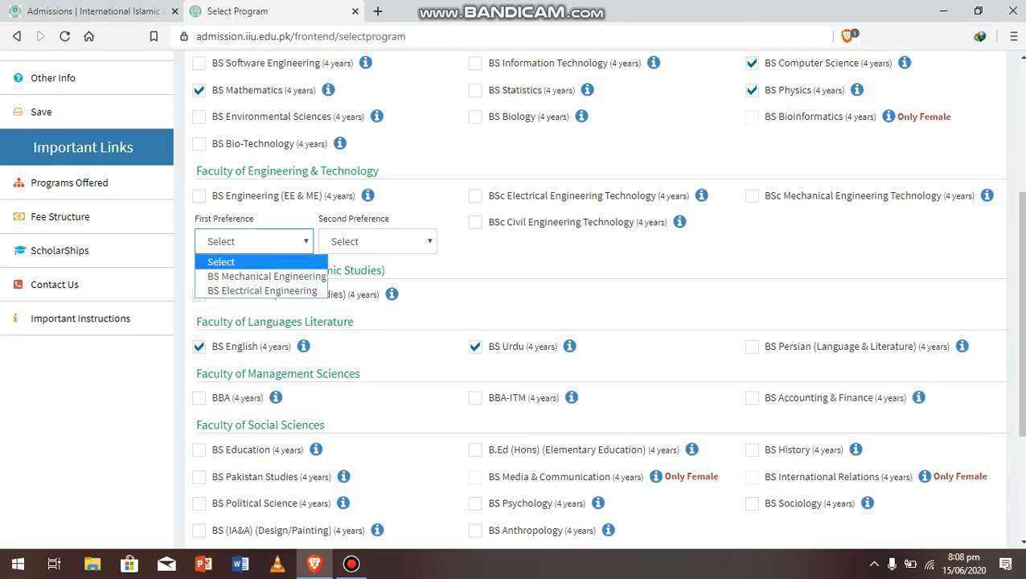
pyautogui.click(377, 241)
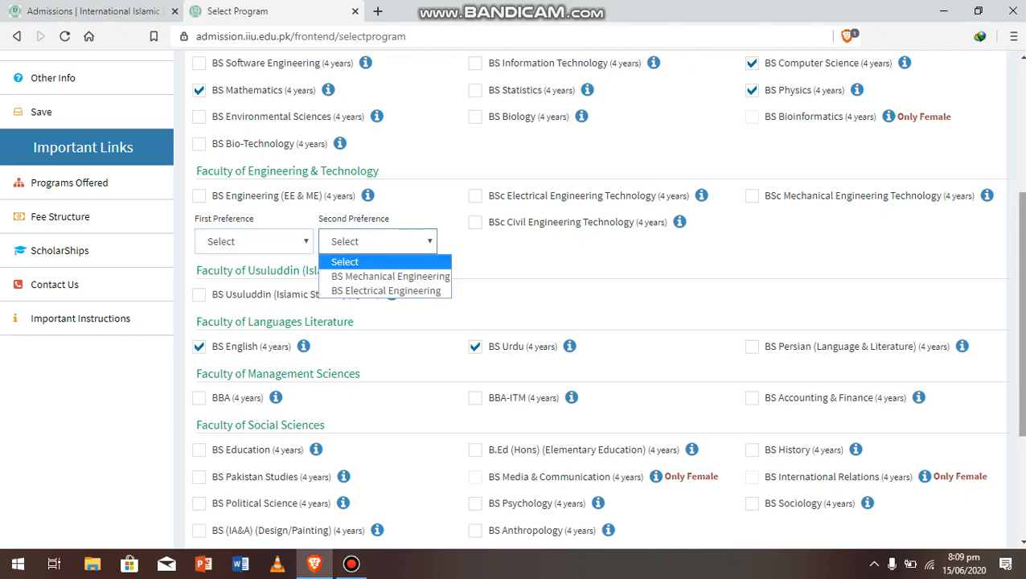